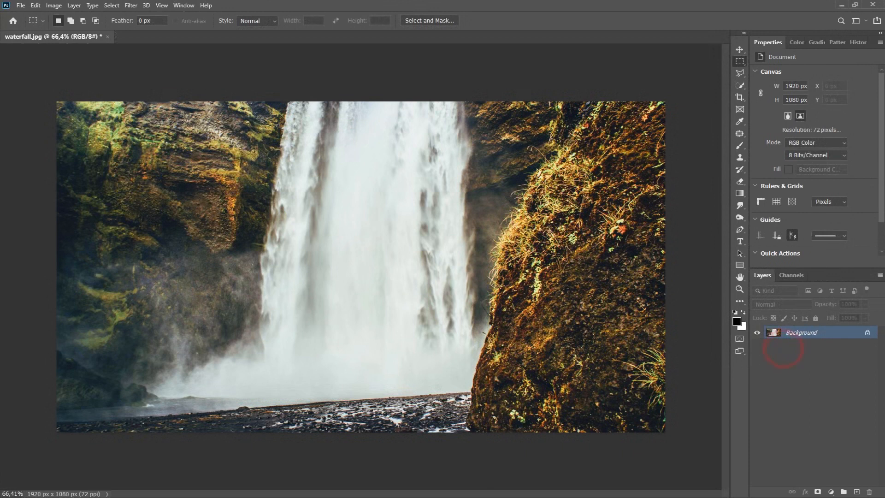
left_click_drag(284, 95, 368, 249)
left_click(457, 221)
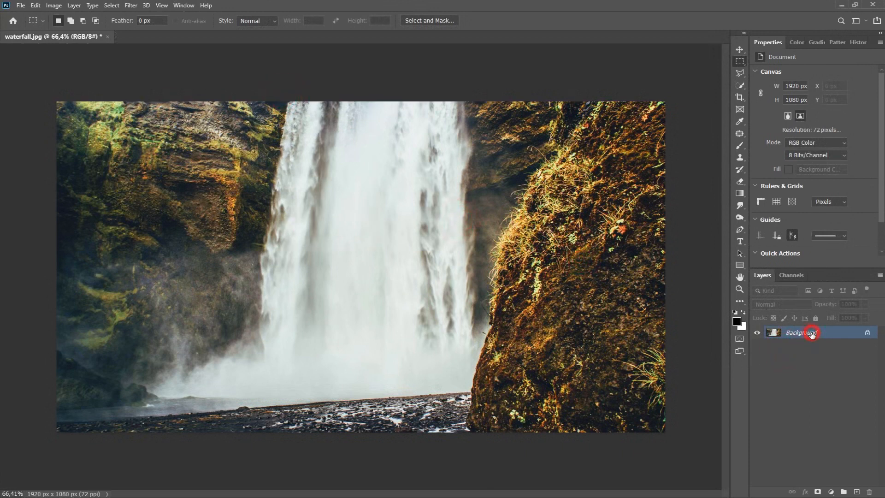
Step: Paint a quick mask over the foreground rock and stony ground, covering the rock's grassy edge with a soft 205 px brush at 3% hardness
left_click(739, 339)
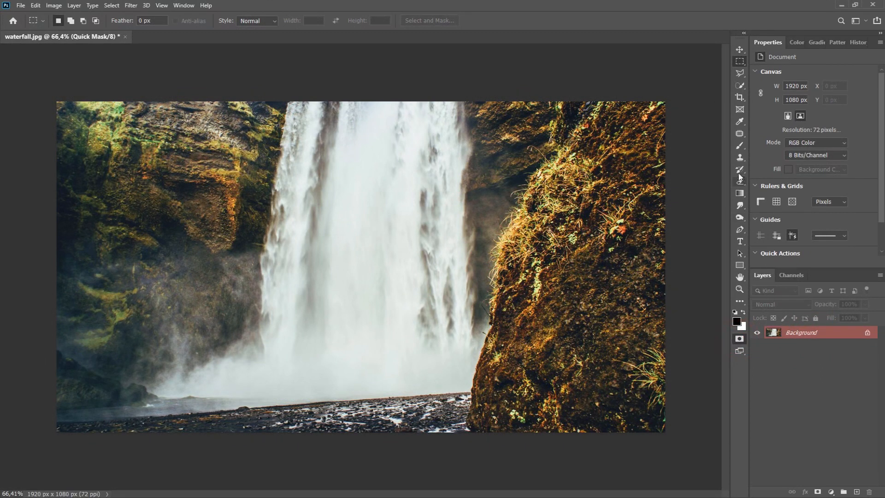
left_click(741, 146)
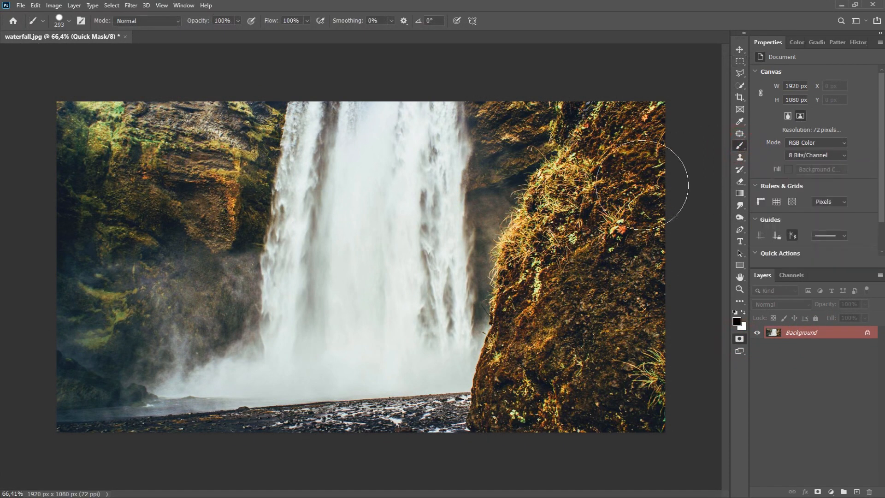
right_click(531, 264, "alt")
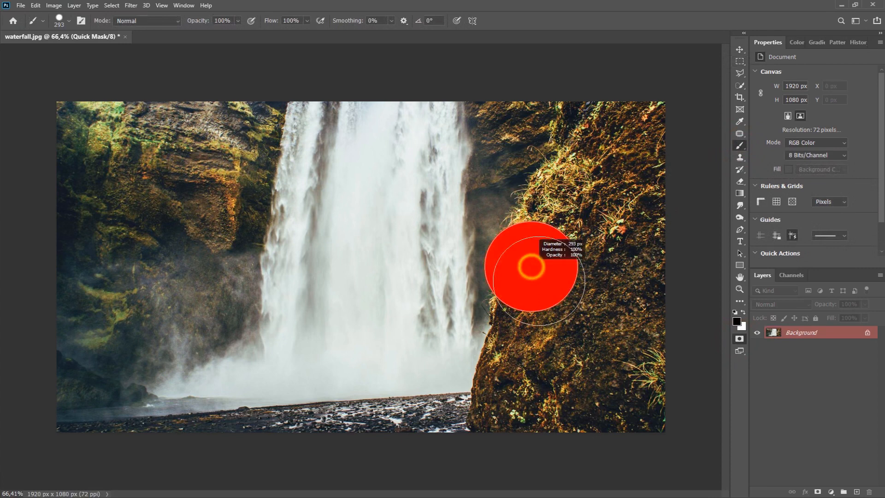
mouse_move(633, 134)
left_mouse_down()
mouse_move(574, 197)
mouse_move(542, 256)
mouse_move(538, 327)
mouse_move(517, 394)
left_mouse_up()
mouse_move(627, 234)
left_mouse_down()
mouse_move(497, 431)
mouse_move(454, 444)
mouse_move(88, 457)
left_mouse_up()
mouse_move(241, 454)
left_mouse_down()
mouse_move(388, 446)
mouse_move(680, 371)
left_mouse_up()
mouse_move(555, 298)
left_mouse_down()
mouse_move(529, 301)
mouse_move(540, 287)
mouse_move(533, 120)
left_mouse_up()
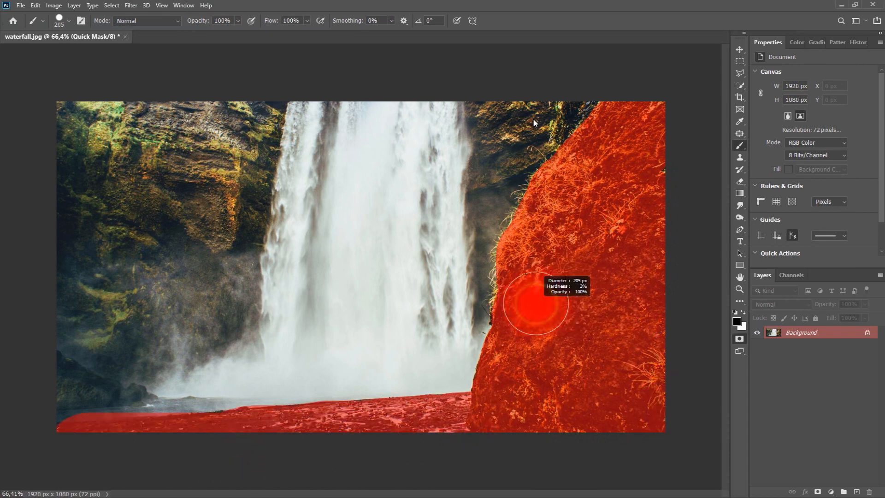
mouse_move(518, 302)
left_mouse_down()
mouse_move(527, 253)
mouse_move(581, 186)
left_mouse_up()
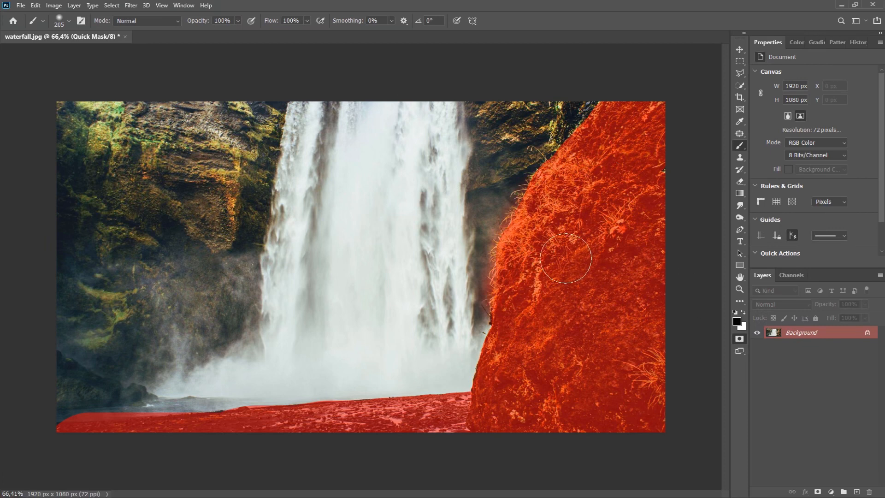
Step: Convert the quick mask into a selection and invert it to select the foreground rock and ground
left_click(739, 338)
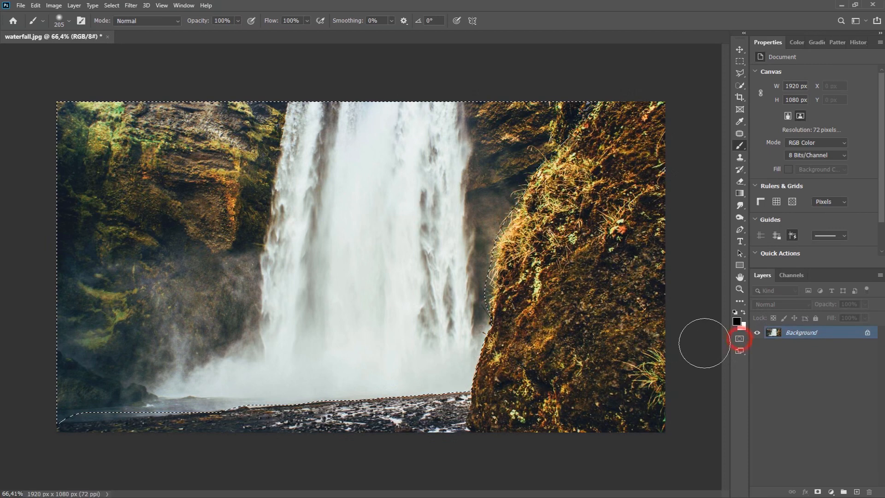
left_click(113, 6)
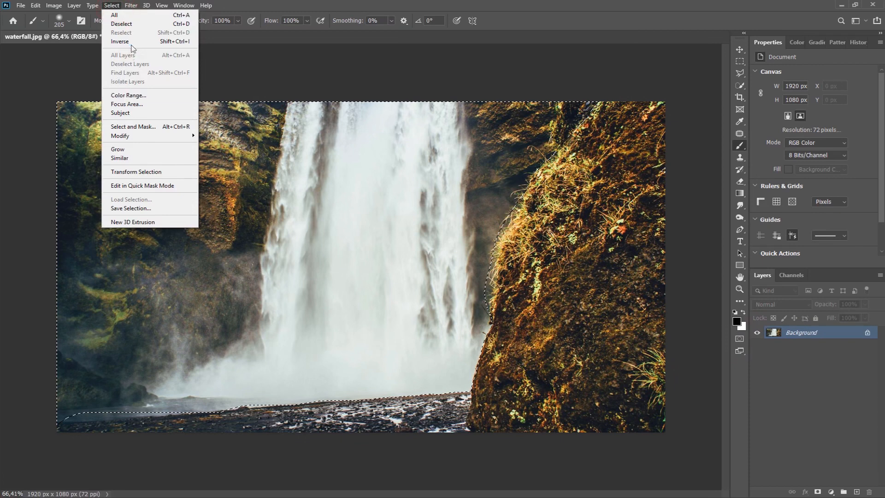
left_click(133, 41)
Step: Copy the selected foreground, paste it onto a new layer, and check the cutout with the Background temporarily hidden
left_click(36, 6)
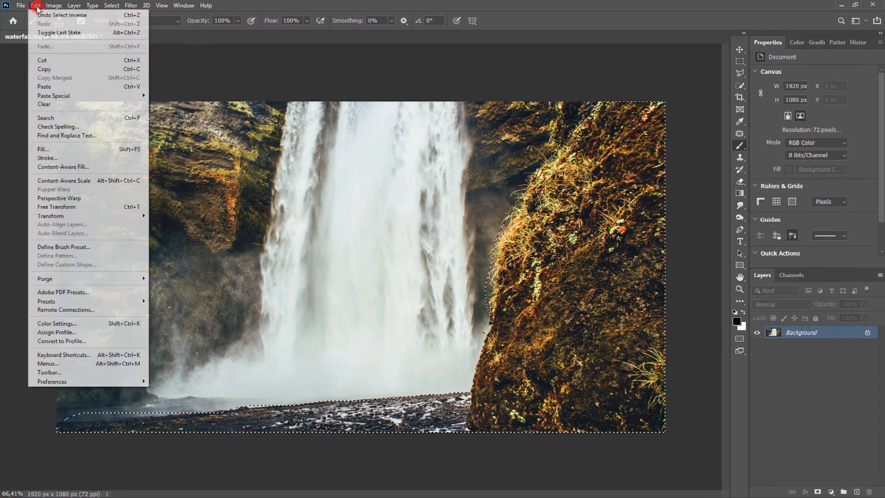
left_click(48, 69)
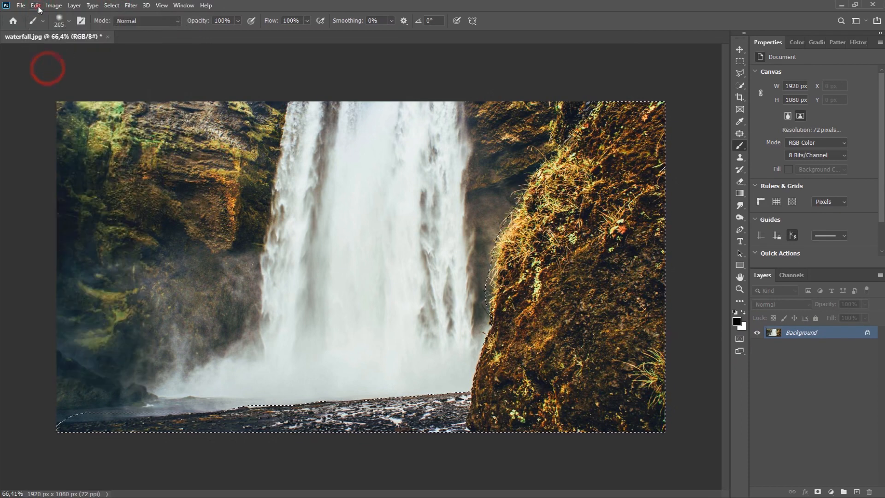
left_click(37, 6)
left_click(48, 87)
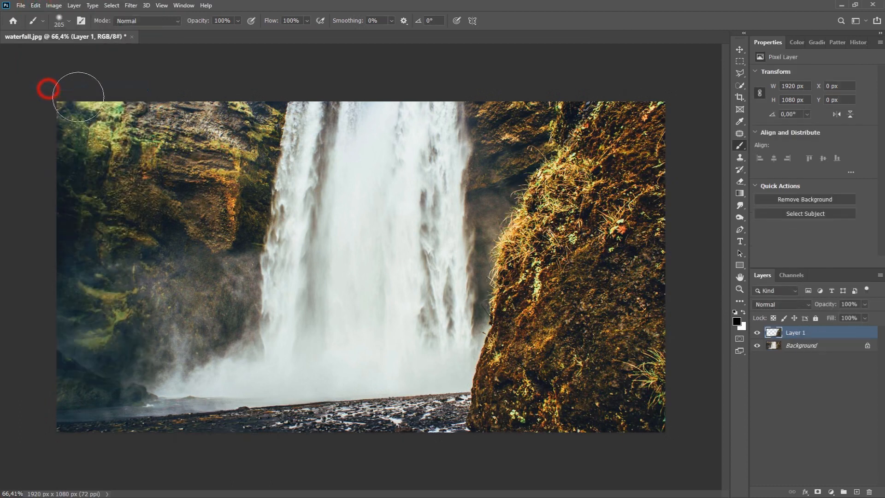
left_click(757, 345)
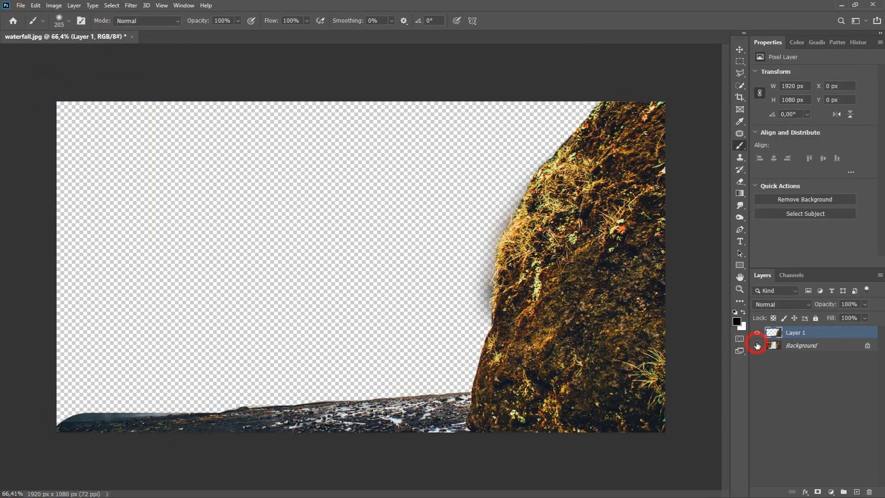
left_click(756, 346)
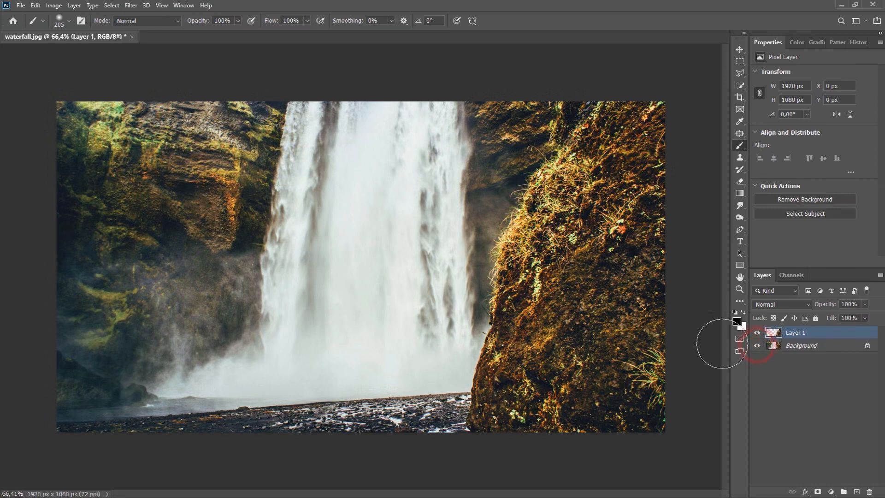
Step: Rename the pasted foreground layer to "cover"
left_click(803, 348)
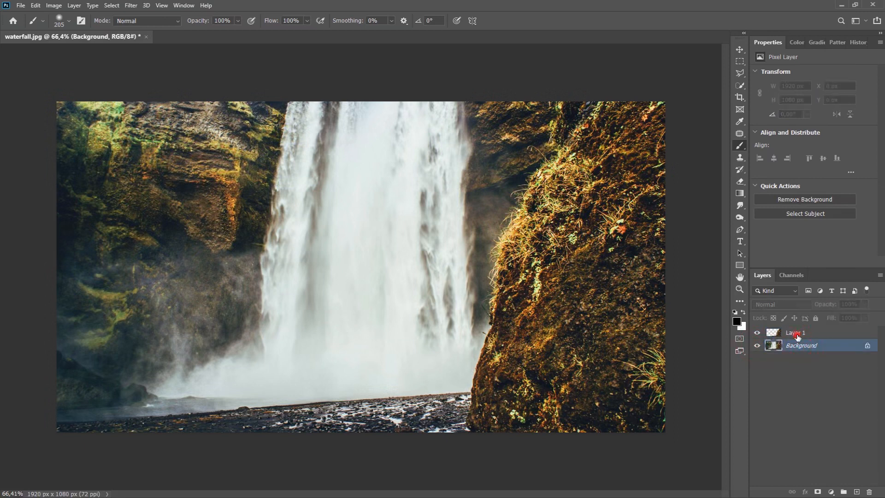
double_click(796, 333)
type("cover")
key("Return")
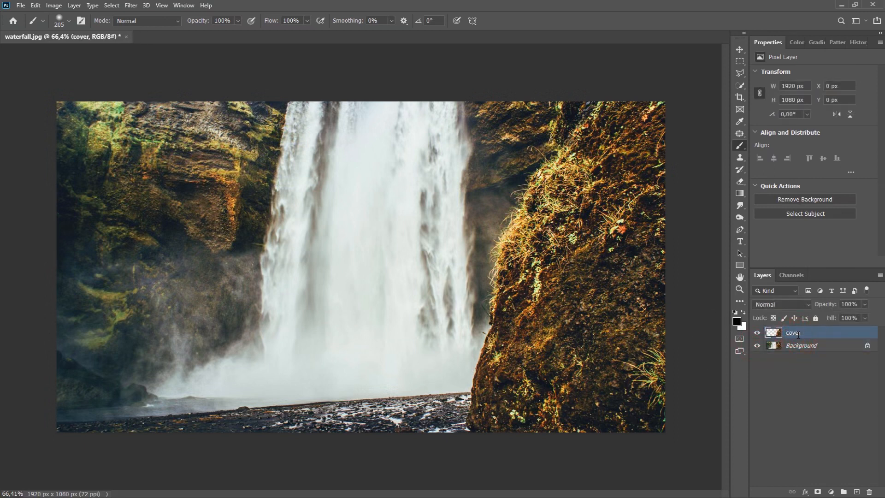
Step: On the Background layer, paint a quick mask over the whole waterfall with the soft 205 px brush at 100% opacity
left_click(791, 349)
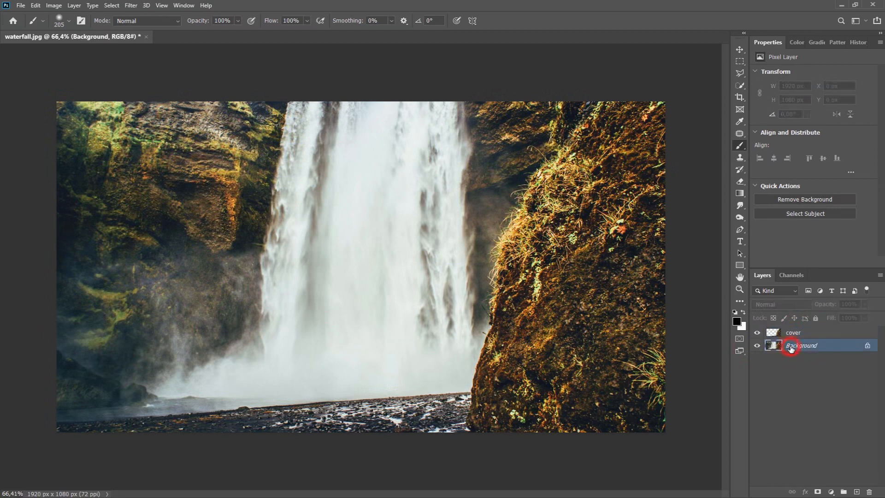
left_click(739, 339)
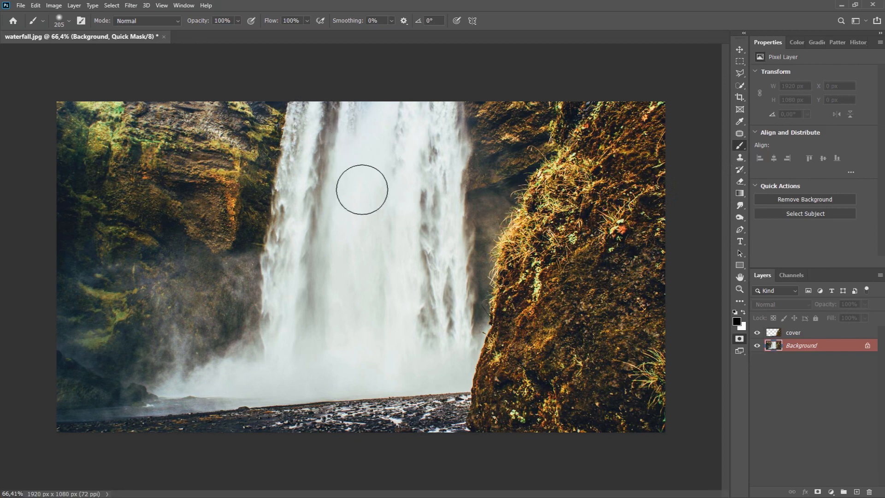
left_click(380, 224)
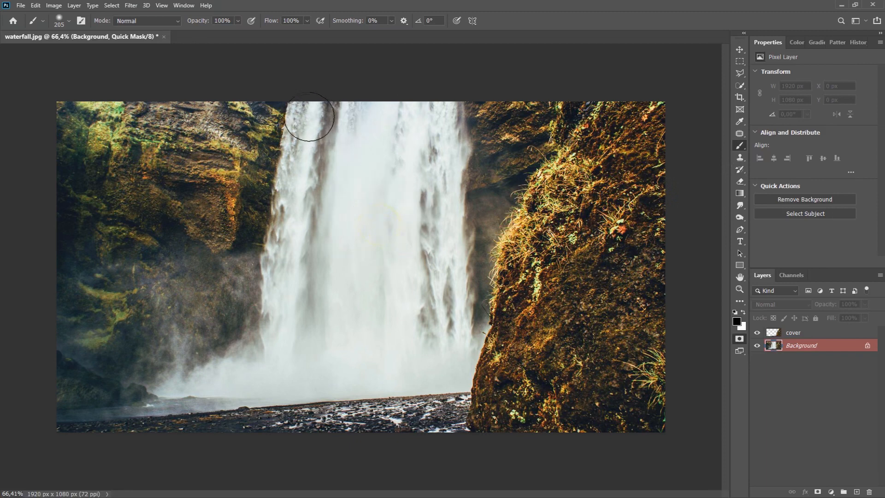
left_click_drag(310, 118, 295, 373)
mouse_move(361, 109)
left_mouse_down()
mouse_move(355, 196)
mouse_move(409, 114)
mouse_move(436, 353)
left_mouse_up()
mouse_move(395, 352)
left_mouse_down()
mouse_move(357, 352)
mouse_move(304, 318)
mouse_move(319, 175)
left_mouse_up()
mouse_move(424, 141)
left_mouse_down()
mouse_move(439, 157)
mouse_move(445, 333)
mouse_move(419, 362)
mouse_move(403, 324)
left_mouse_up()
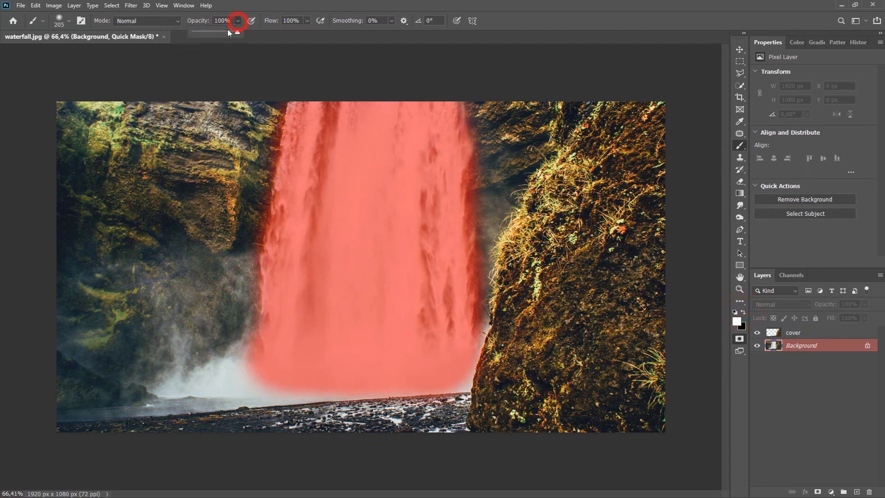
Step: Thin the mask along the waterfall's left edge with white at 11% brush opacity
left_click(200, 32)
left_click(252, 105)
left_click_drag(265, 112, 236, 204)
left_click_drag(270, 105, 240, 229)
left_click_drag(257, 155, 247, 219)
left_click_drag(261, 177, 235, 300)
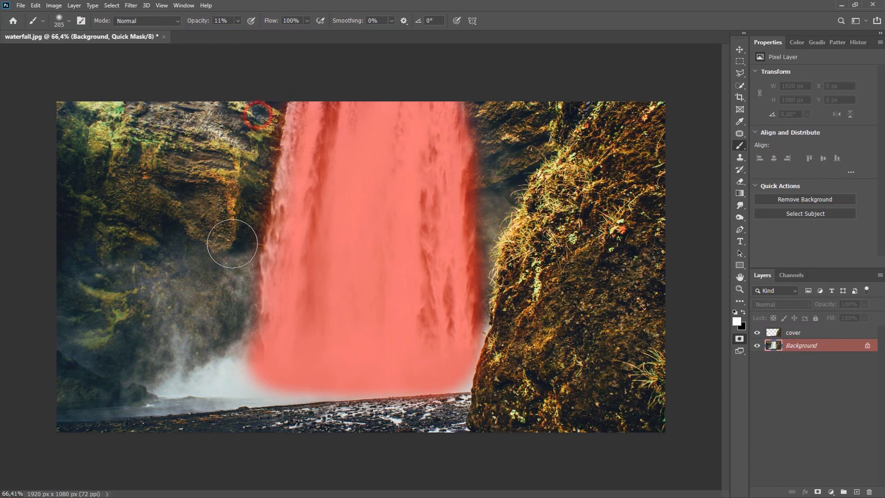
left_click_drag(258, 114, 219, 304)
left_click_drag(231, 355, 232, 395)
Step: Thin the mask along the waterfall's right edge with the same white 11% opacity brush
left_click(499, 330)
left_click_drag(488, 130, 498, 192)
mouse_move(496, 221)
left_mouse_down()
mouse_move(502, 295)
mouse_move(492, 330)
mouse_move(499, 340)
left_mouse_up()
left_click_drag(495, 182, 494, 138)
left_click_drag(494, 107, 494, 143)
left_click_drag(494, 152, 493, 223)
left_click_drag(508, 300, 506, 325)
left_click_drag(505, 338, 503, 369)
left_click(504, 362)
left_click(504, 365)
Step: Reduce the brush to 40 px and thin the mask over the dark streaks inside the waterfall
right_click(394, 260, "alt")
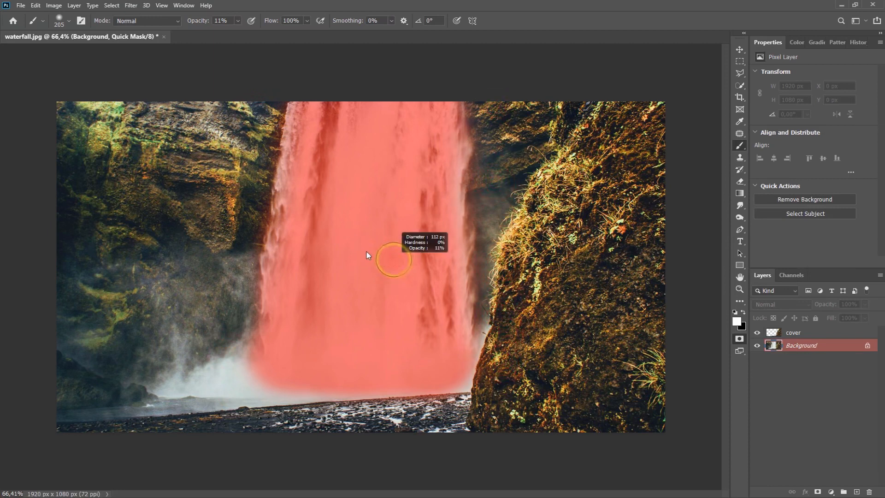
right_click(362, 251, "alt")
mouse_move(329, 107)
left_mouse_down()
mouse_move(340, 100)
mouse_move(320, 153)
mouse_move(324, 138)
mouse_move(321, 192)
left_mouse_up()
left_click_drag(320, 195, 320, 208)
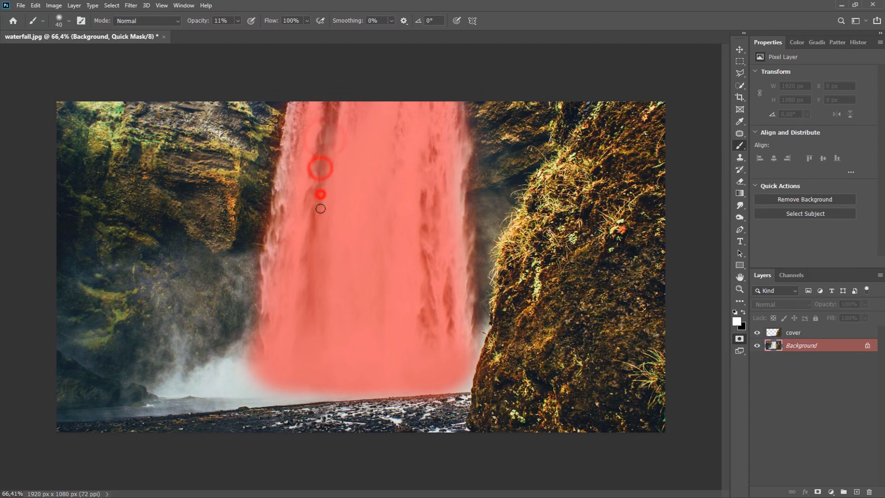
left_click_drag(423, 189, 423, 210)
left_click_drag(430, 151, 432, 170)
mouse_move(425, 230)
left_mouse_down()
mouse_move(450, 273)
mouse_move(448, 309)
left_mouse_up()
left_click_drag(426, 263, 427, 293)
mouse_move(425, 311)
left_mouse_down()
mouse_move(427, 325)
mouse_move(429, 318)
left_mouse_up()
left_click_drag(315, 221, 315, 250)
left_click_drag(314, 266, 312, 295)
left_click_drag(429, 156, 429, 173)
left_click_drag(399, 107, 395, 189)
left_click_drag(390, 223, 389, 247)
left_click_drag(384, 286, 384, 307)
left_click_drag(435, 108, 433, 127)
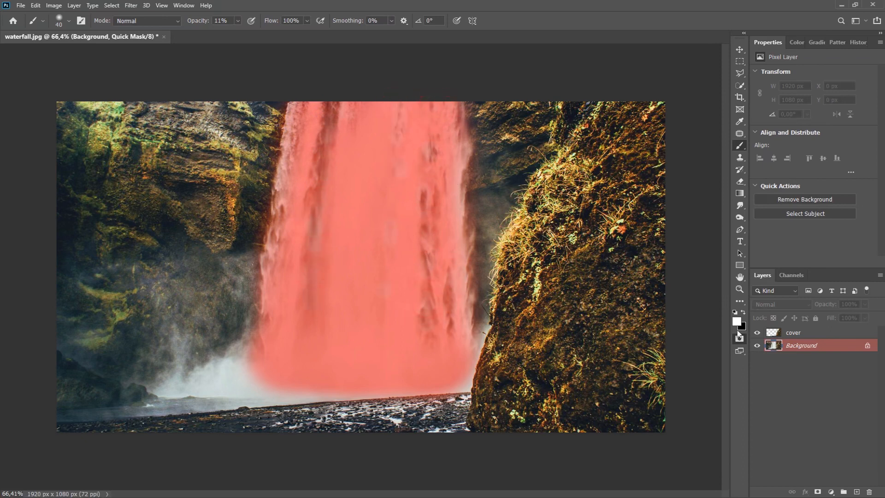
Step: Thin the mask over the dark gaps just inside the waterfall's right edge using the 40 px brush at 11% opacity
left_click_drag(460, 156, 456, 209)
left_click_drag(463, 174, 462, 177)
left_click_drag(458, 173, 455, 212)
left_click_drag(455, 189, 455, 211)
left_click_drag(457, 202, 459, 233)
mouse_move(462, 219)
left_mouse_down()
mouse_move(458, 275)
mouse_move(462, 245)
mouse_move(466, 340)
left_mouse_up()
left_click_drag(469, 322, 467, 337)
left_click_drag(469, 324, 465, 334)
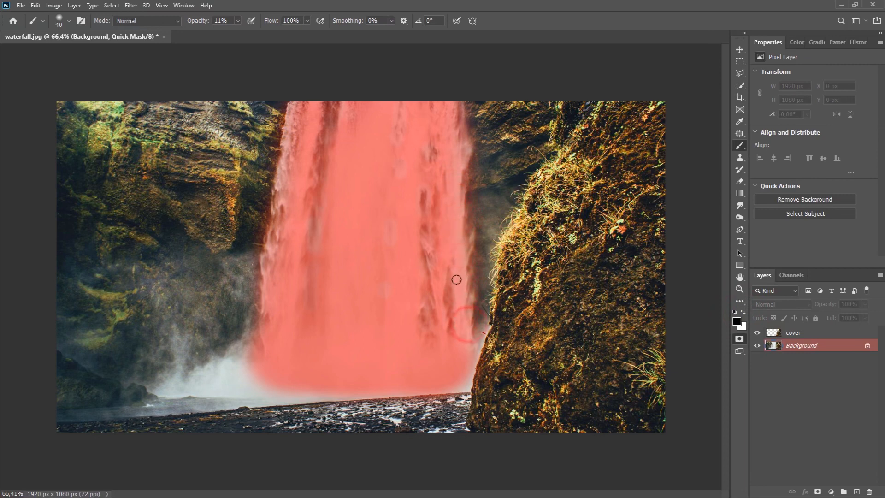
Step: Touch up the mask's right edge in black and clear the spill beyond both waterfall edges in white at 55% brush opacity
left_click_drag(462, 267, 467, 290)
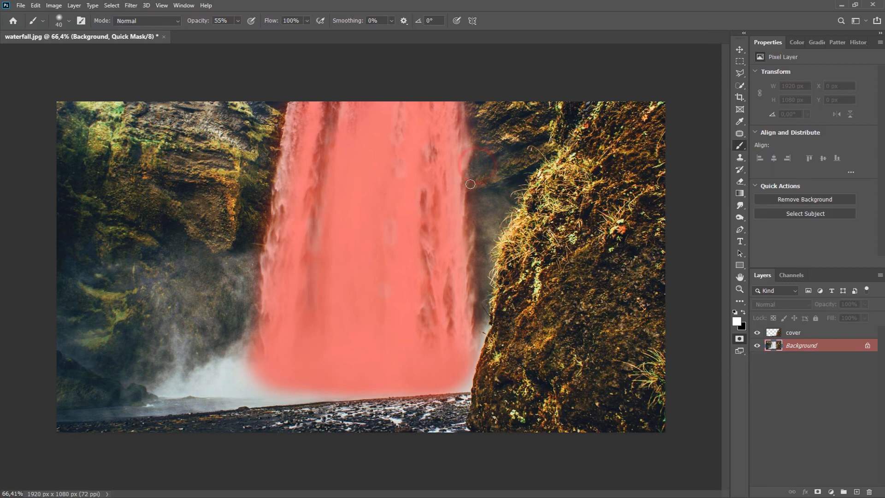
left_click_drag(483, 139, 470, 101)
left_click_drag(275, 138, 252, 289)
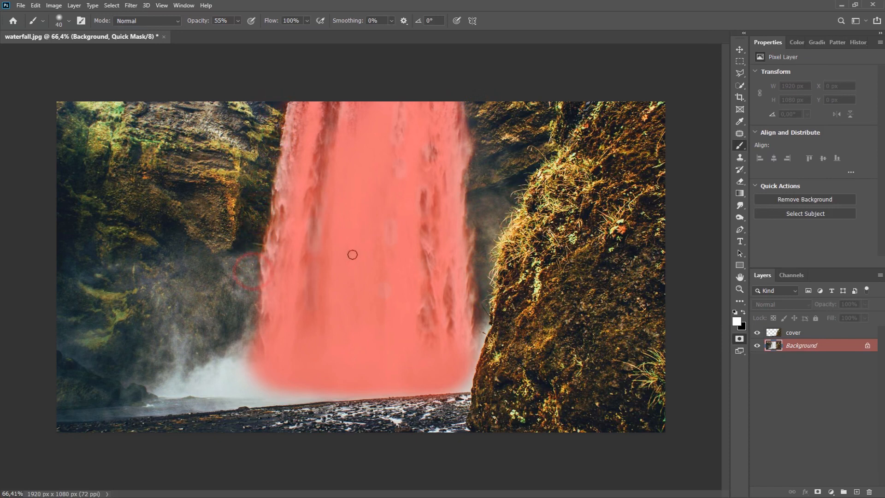
Step: Convert the waterfall's quick mask into a selection and invert it so only the waterfall is selected
left_click(739, 340)
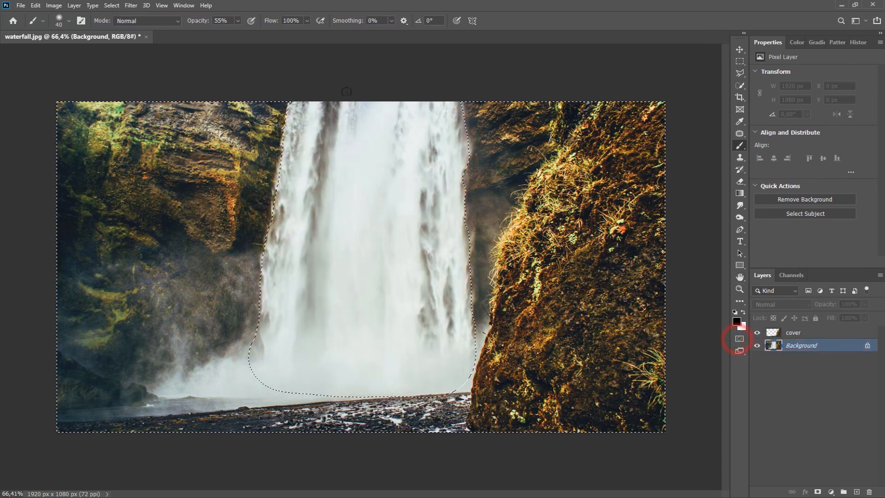
left_click(112, 5)
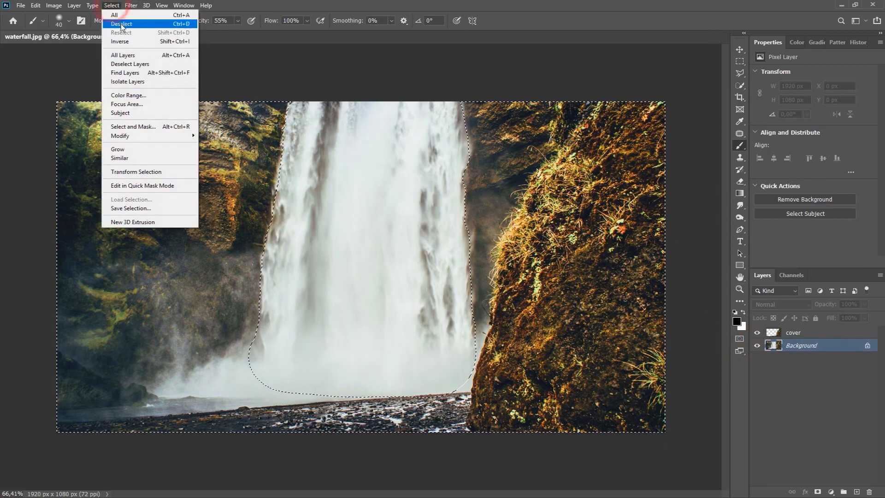
left_click(125, 40)
Step: Copy the selected waterfall, paste it onto a new layer, and check the cutout with the Background temporarily hidden
left_click(36, 6)
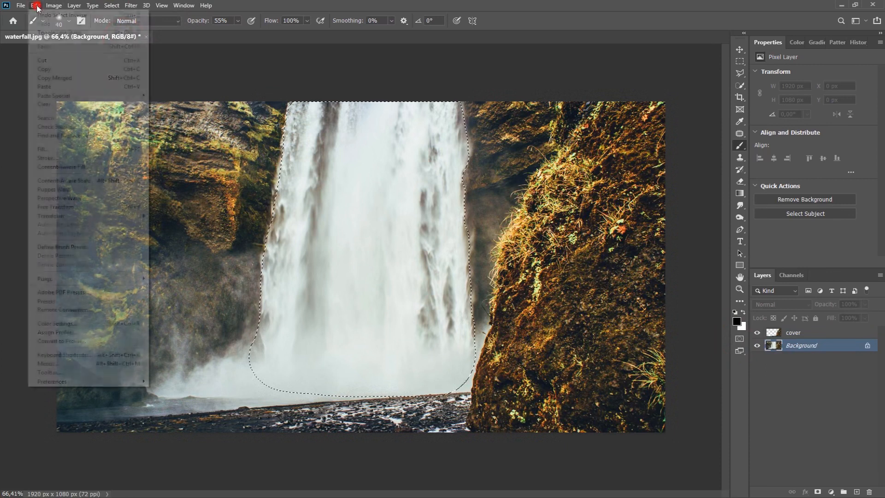
left_click(49, 70)
left_click(35, 6)
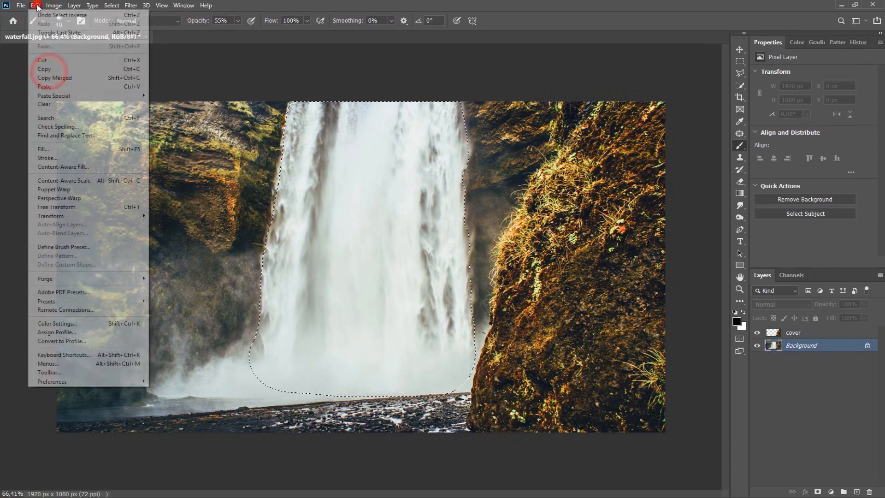
left_click(45, 87)
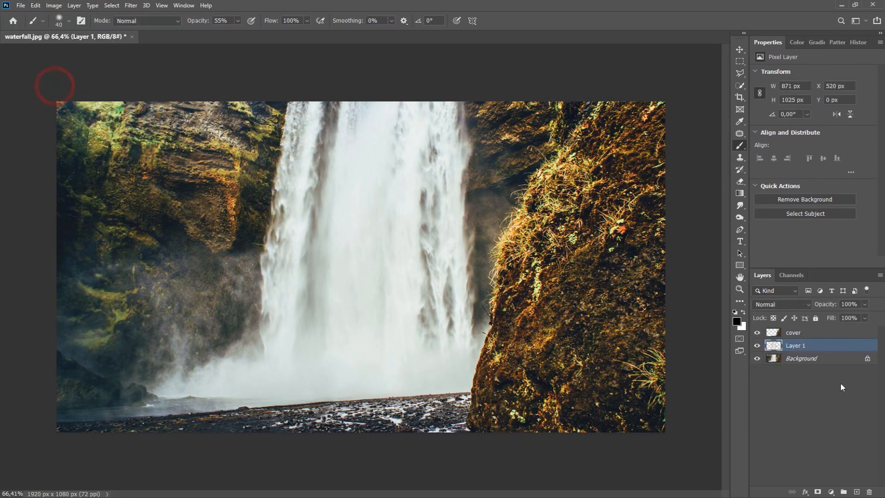
left_click(757, 358)
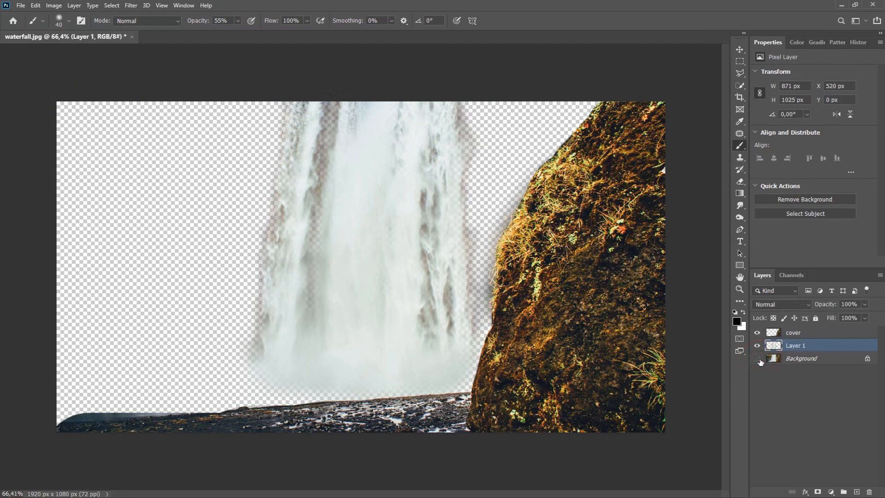
left_click(757, 359)
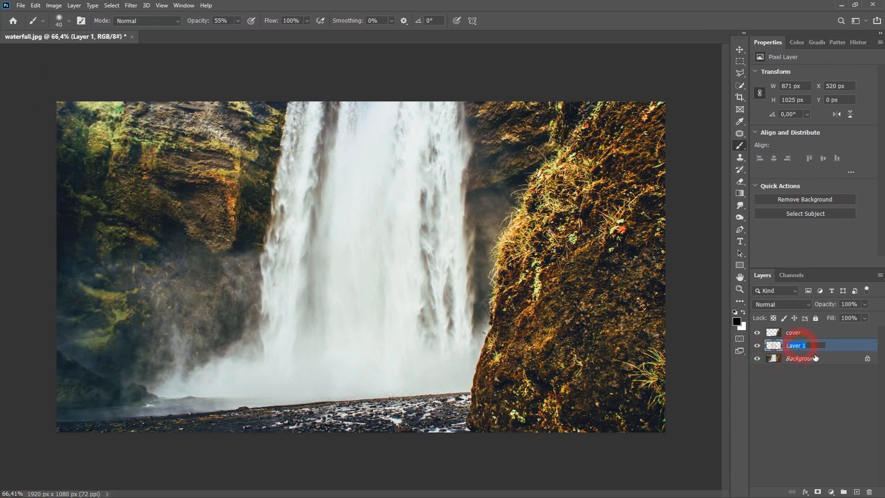
Step: Rename the pasted waterfall layer to "waterfall" and select the Background layer
type("ll")
key("Return")
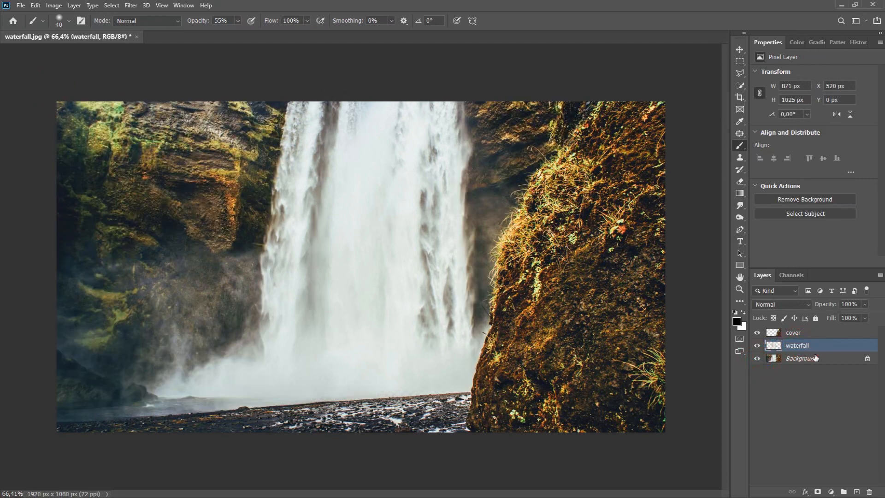
left_click(799, 361)
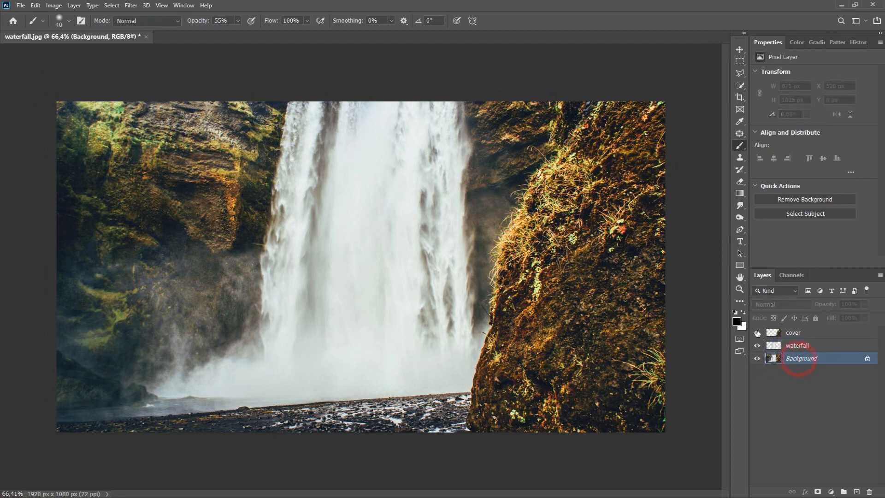
Step: In a new quick mask on the Background layer, paint the splash area at the waterfall's base in black at 100% brush opacity
left_click(740, 340)
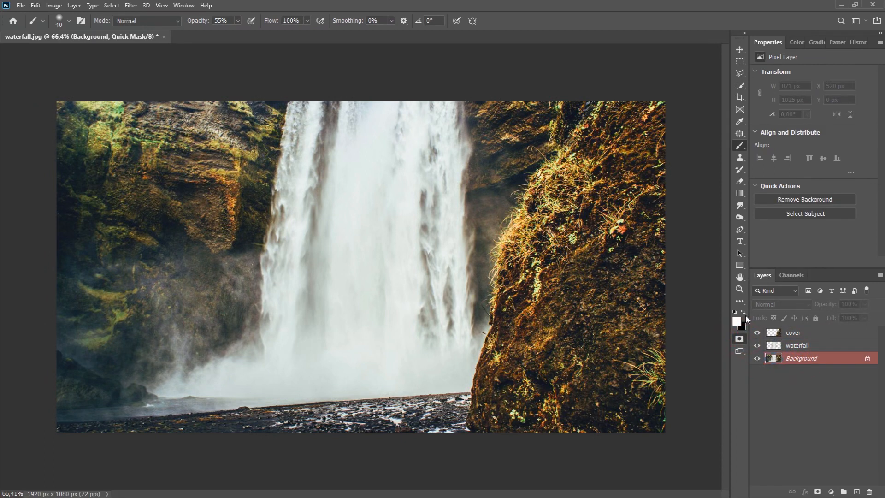
left_click_drag(298, 371, 315, 374)
left_click(236, 21)
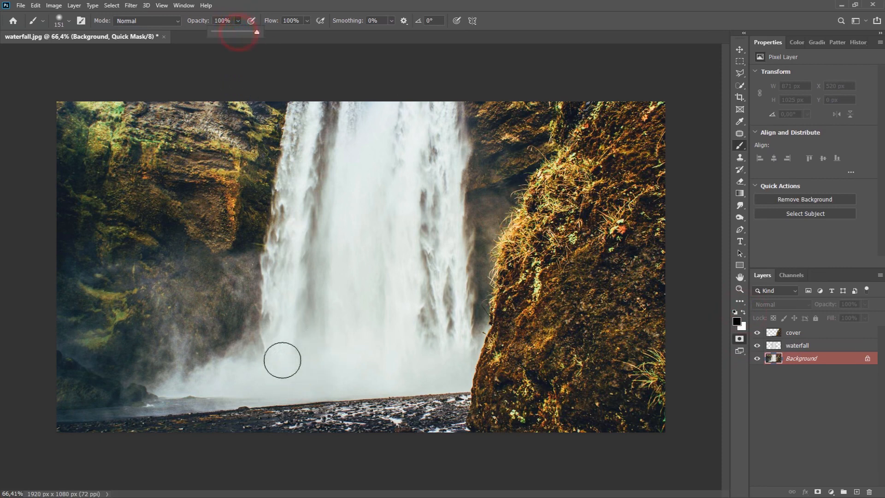
mouse_move(233, 375)
left_mouse_down()
mouse_move(300, 358)
mouse_move(288, 353)
mouse_move(364, 353)
mouse_move(425, 367)
mouse_move(314, 370)
left_mouse_up()
left_click(446, 347)
left_click_drag(457, 368, 305, 360)
right_click(240, 369, "alt")
left_click_drag(206, 383, 174, 388)
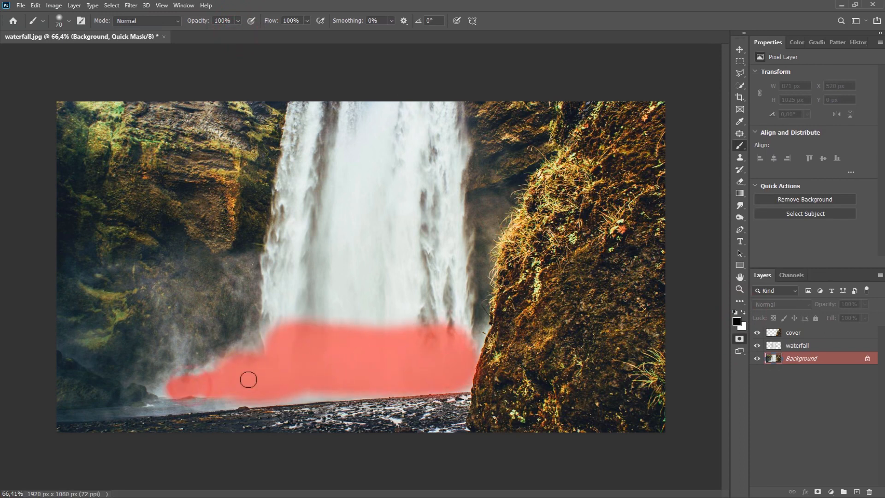
Step: Soften the left slope and tip of the splash mask with white at 13% brush opacity
left_click(203, 31)
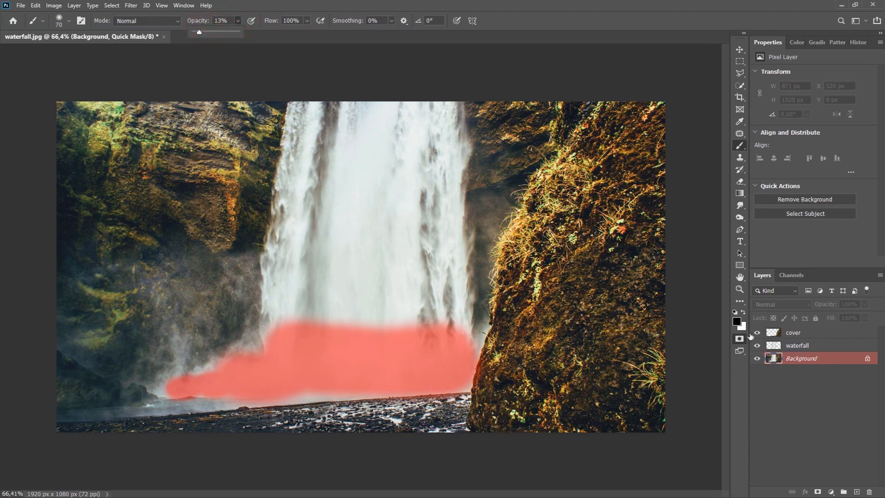
left_click(743, 313)
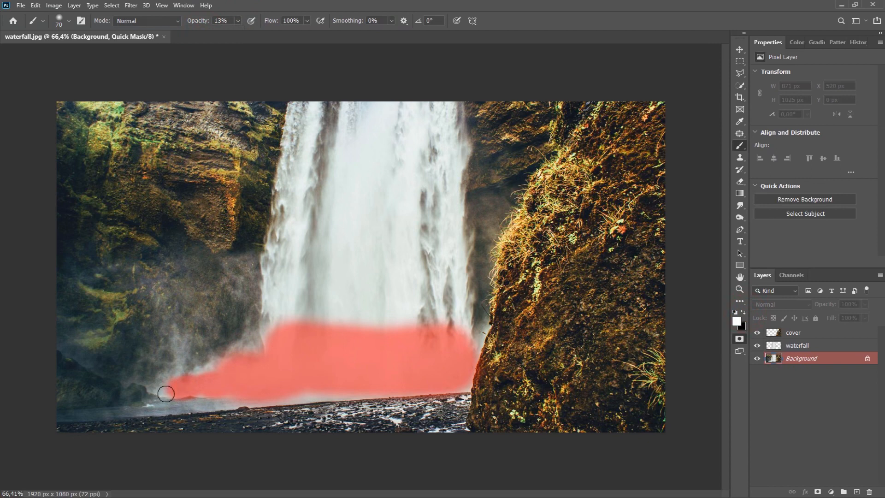
left_click_drag(168, 383, 195, 363)
left_click_drag(216, 371, 192, 381)
left_click(221, 366)
left_click(203, 371)
left_click(165, 392)
left_click(188, 390)
left_click(238, 363)
left_click(259, 352)
left_click(270, 346)
left_click(261, 352)
left_click(167, 389)
left_click(169, 391)
Step: Touch up the lower and right parts of the splash mask in black at 13% brush opacity
left_click(446, 385)
left_click(298, 387)
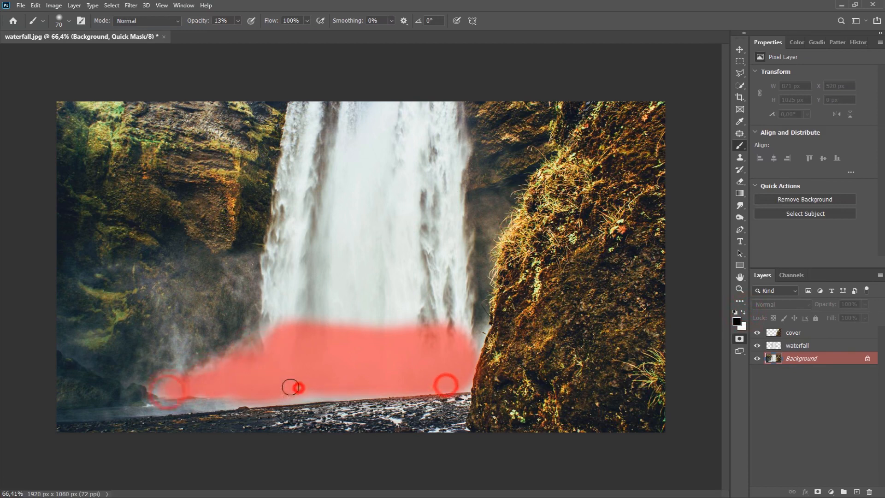
left_click(465, 347)
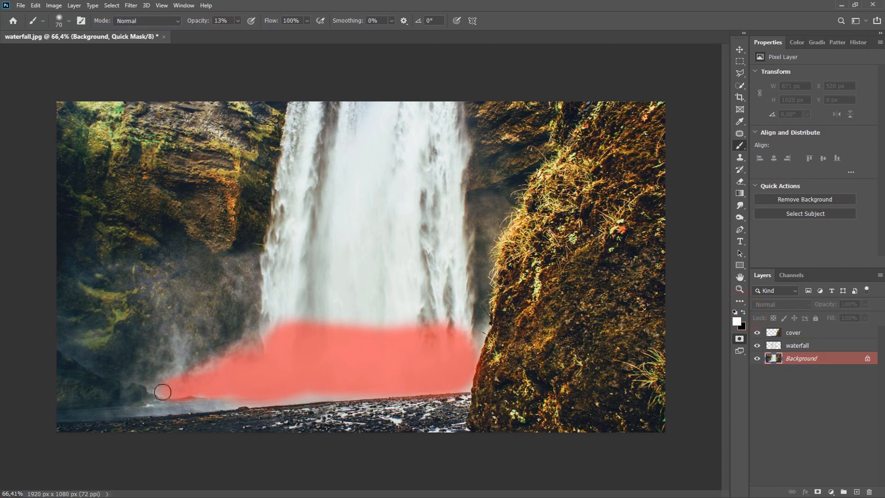
Step: Fade the left tip and the upper, right and lower edges of the splash mask with white at 13% opacity
left_click(163, 378)
left_click(196, 369)
left_click(174, 402)
left_click(170, 408)
left_click(297, 407)
mouse_move(278, 327)
left_mouse_down()
mouse_move(291, 317)
mouse_move(451, 326)
mouse_move(445, 329)
left_mouse_up()
left_click_drag(425, 328, 300, 324)
left_click_drag(251, 353, 217, 362)
mouse_move(475, 344)
left_mouse_down()
mouse_move(478, 369)
mouse_move(466, 393)
left_mouse_up()
left_click_drag(352, 402, 495, 397)
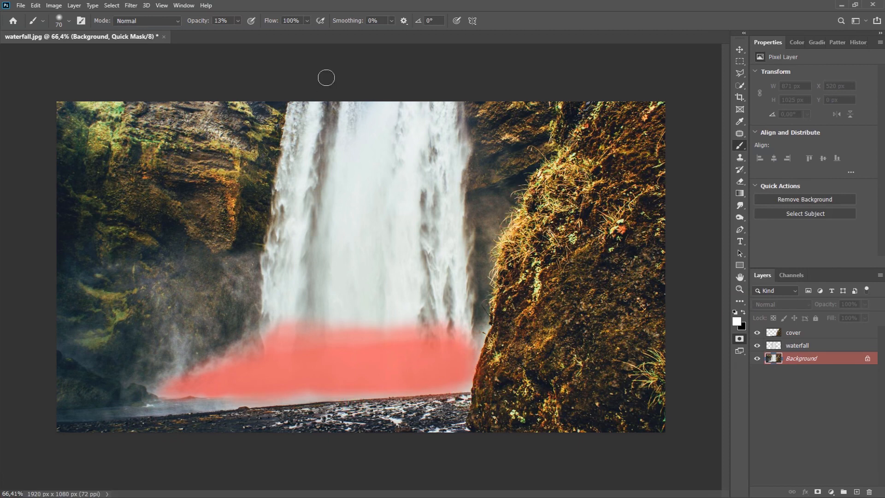
Step: Lower the brush opacity to 8% and lightly soften a few more spots along the splash mask's edges
left_click(237, 21)
left_click_drag(235, 31, 234, 31)
left_click(206, 401)
left_click(455, 341)
mouse_move(194, 373)
left_mouse_down()
mouse_move(162, 385)
mouse_move(229, 353)
mouse_move(184, 370)
left_mouse_up()
Step: Convert the quick mask into a selection and invert it so only the splash area is selected
left_click(740, 339)
key("x")
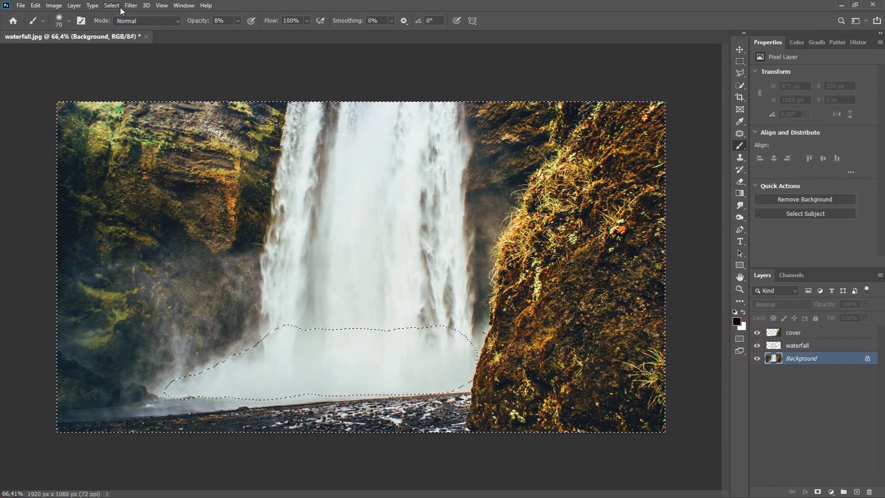
left_click(112, 7)
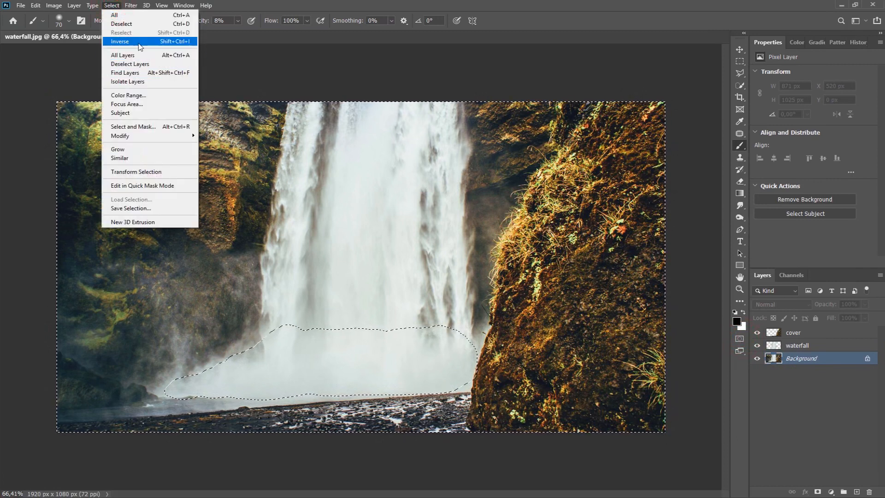
left_click(139, 42)
Step: Copy the selected splash onto a new layer and name that layer "waterblash"
left_click(35, 6)
left_click(48, 69)
left_click(35, 6)
left_click(48, 87)
double_click(796, 358)
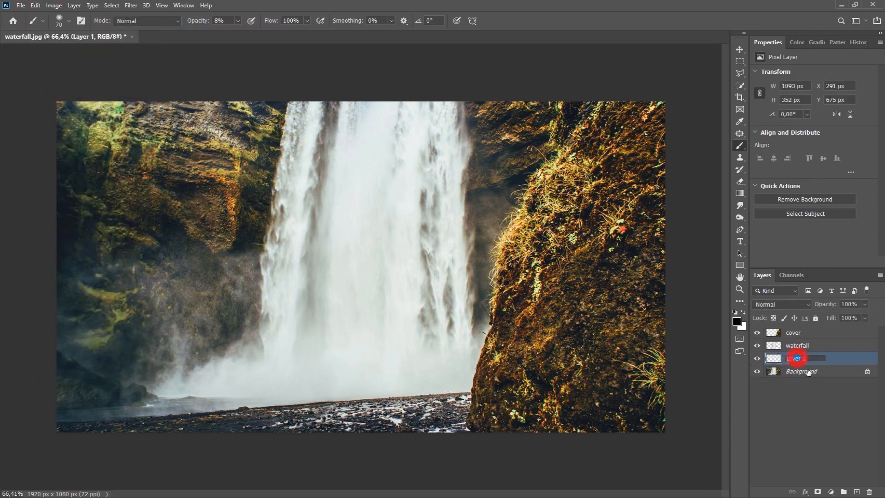
type("wa")
key("Return")
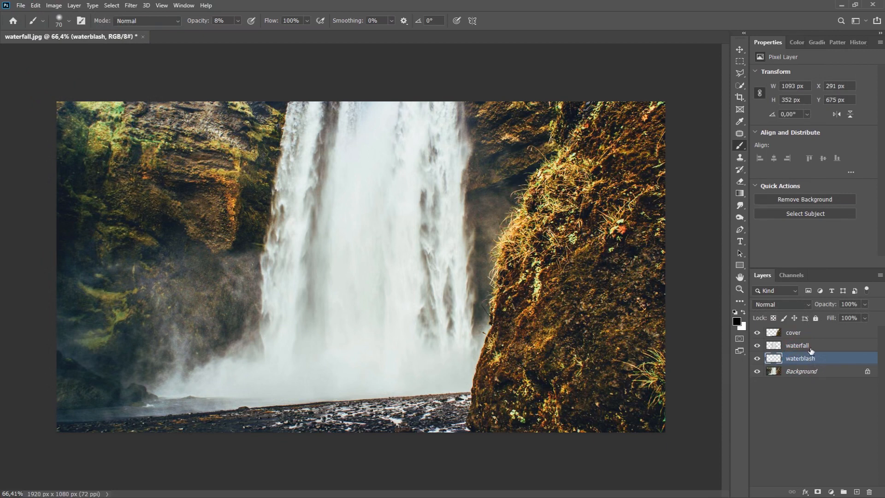
Step: Convert the waterfall and waterblash layers into separate smart objects
left_click(808, 346)
right_click(809, 346)
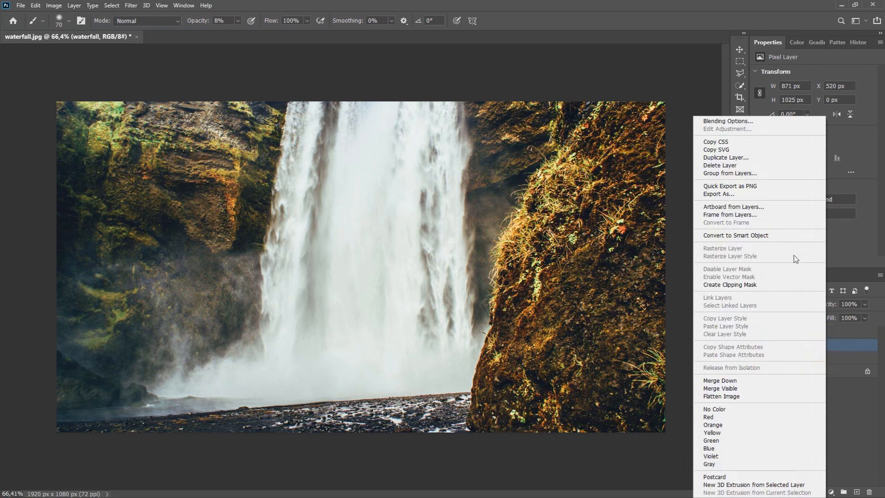
left_click(791, 236)
left_click(834, 362)
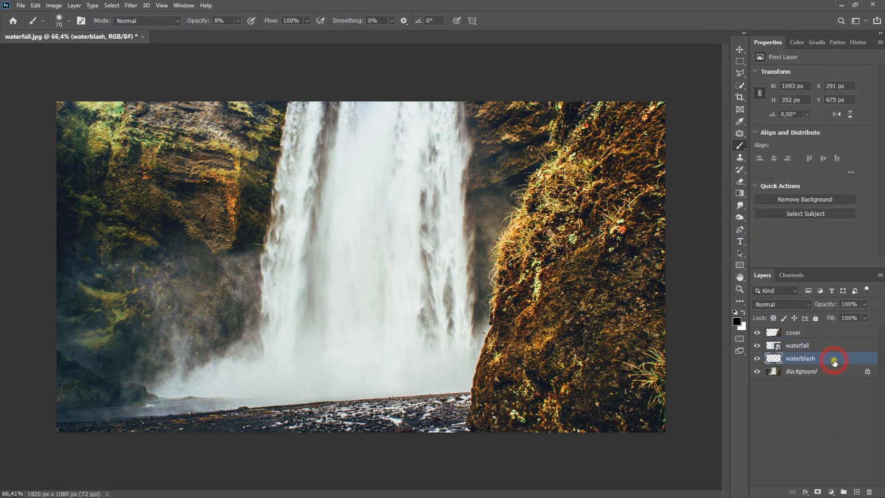
right_click(835, 359)
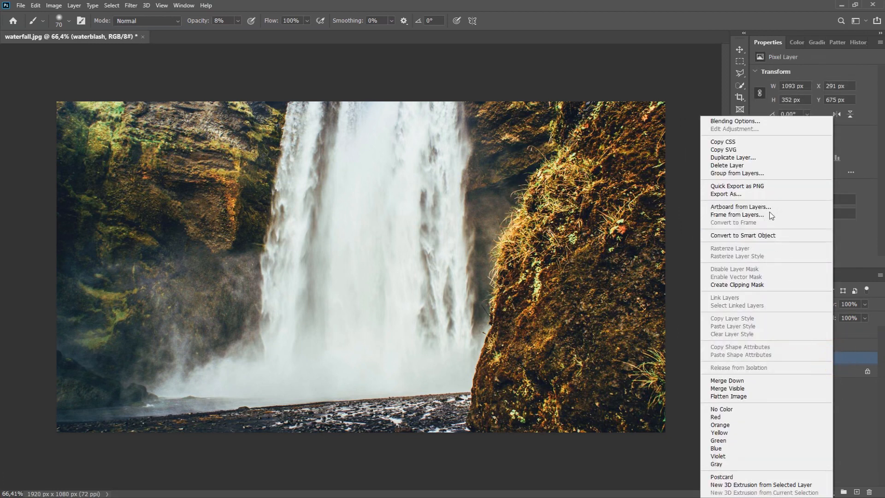
left_click(769, 236)
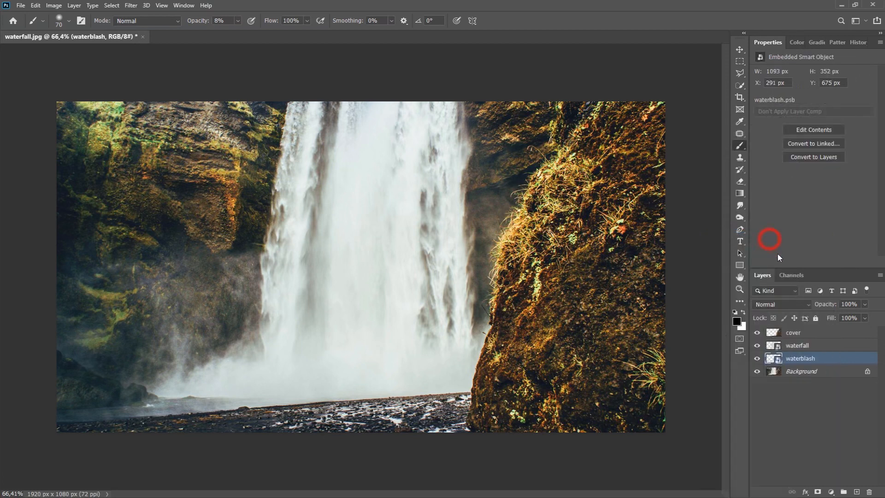
Step: Create a video timeline and trim the cover, waterfall and waterblash clips to about one second each
left_click(183, 6)
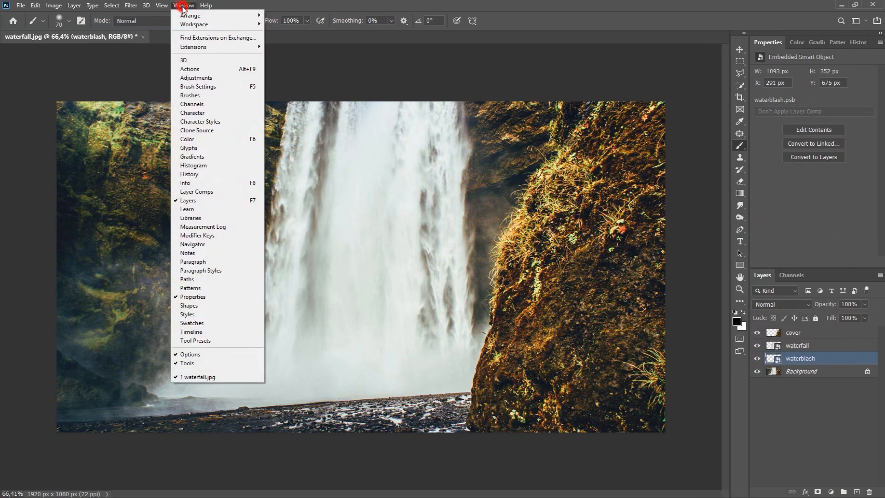
left_click(223, 332)
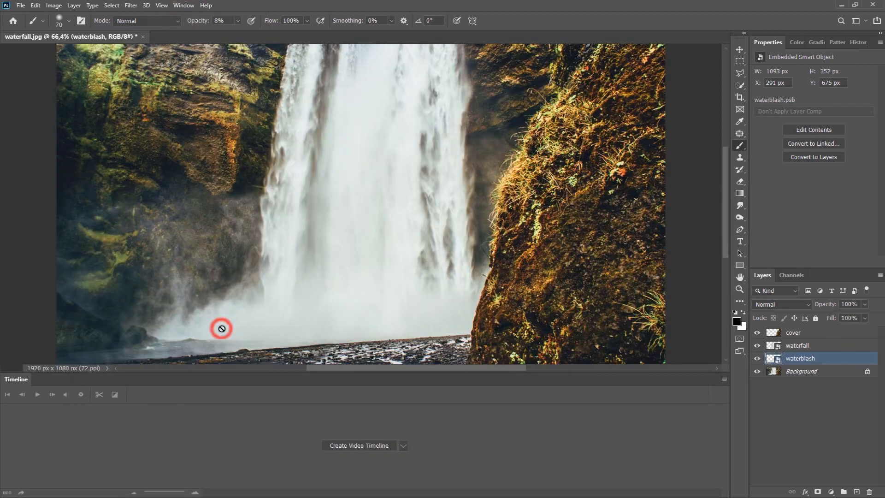
left_click(381, 448)
left_click_drag(703, 415, 248, 415)
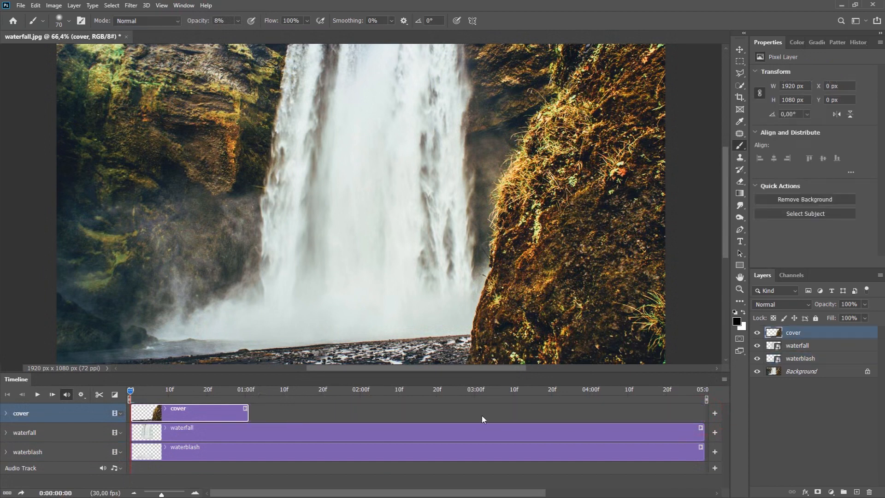
left_click_drag(703, 436, 248, 433)
left_click_drag(702, 454, 248, 457)
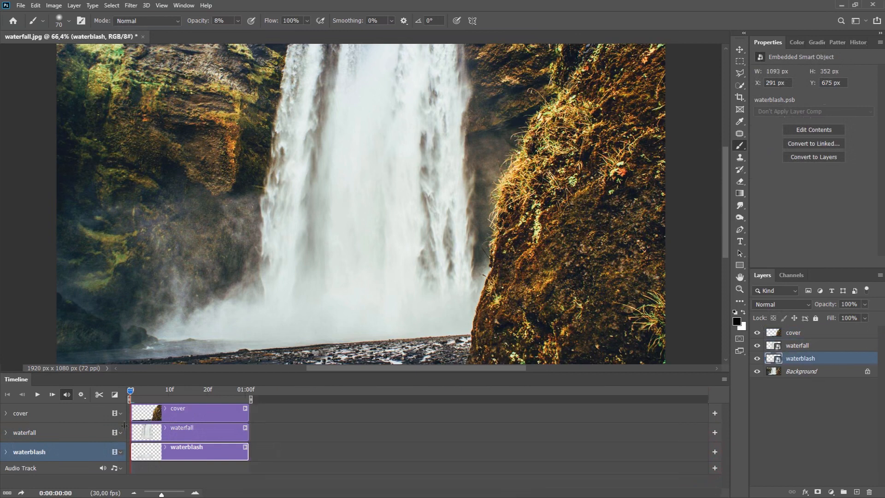
Step: Animate the waterfall's Transform from a keyframe at 0:00 to a downward stretch about 1260 px tall at 1:00, and preview the motion
left_click(5, 433)
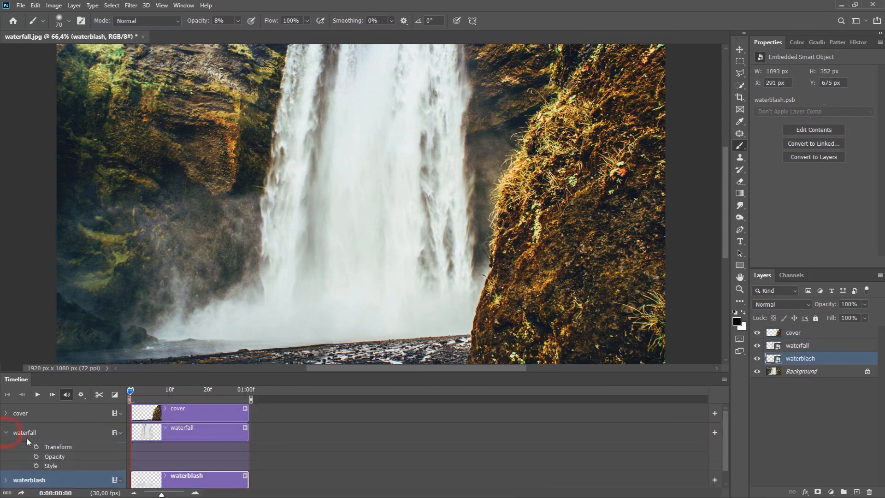
left_click(129, 391)
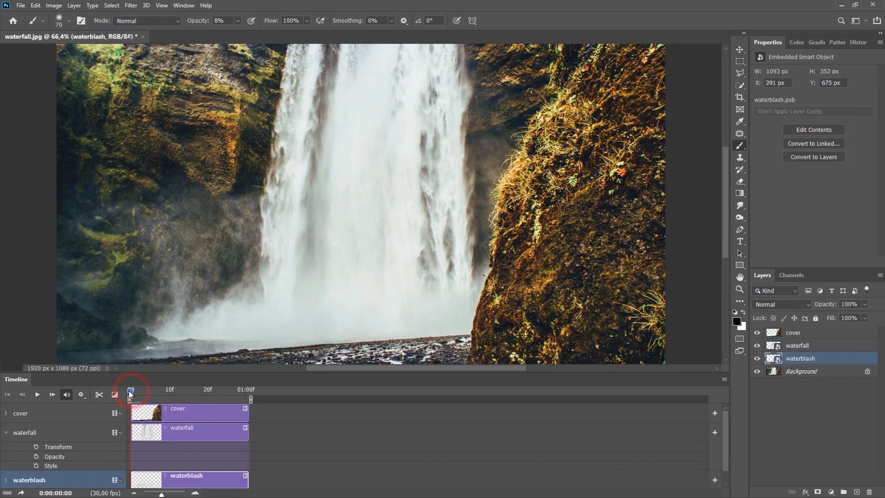
left_click(36, 446)
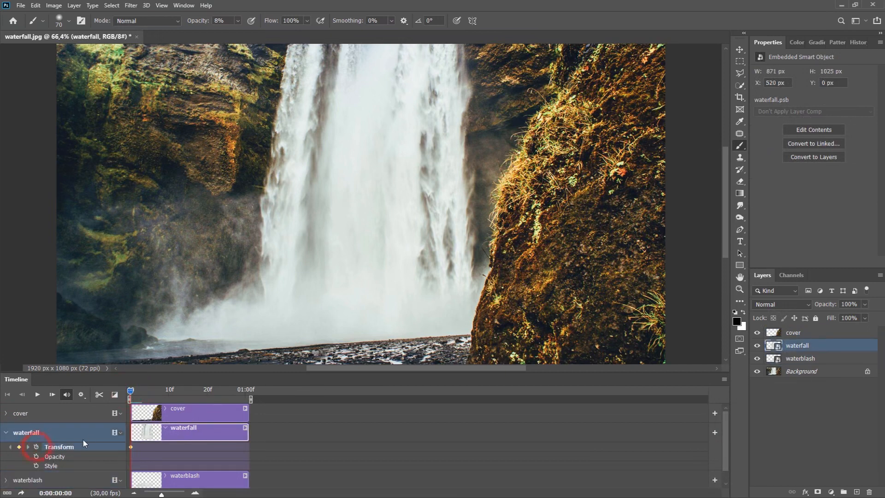
left_click_drag(138, 389, 247, 397)
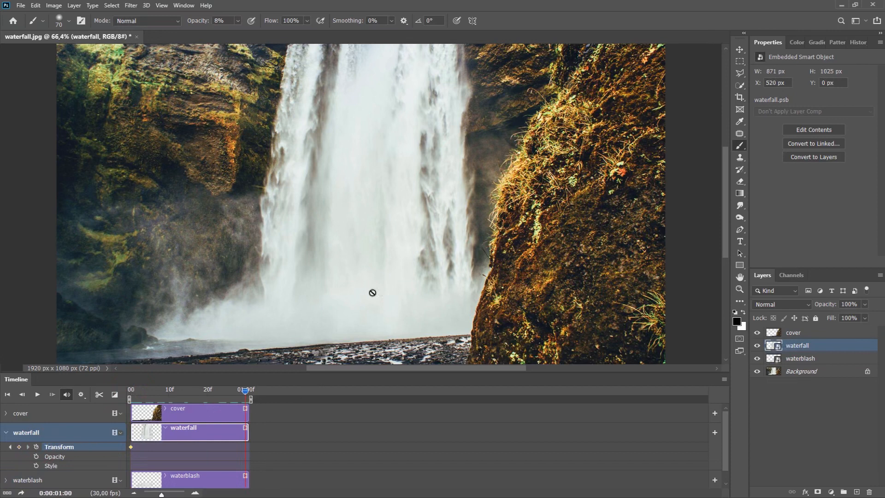
key("ctrl+t")
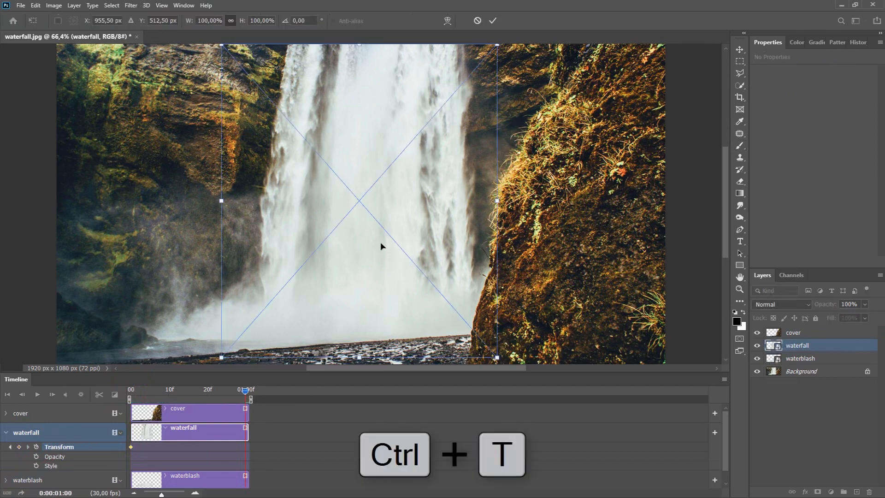
scroll(381, 243, "down", 4)
left_click_drag(362, 288, 359, 328)
left_click(493, 20)
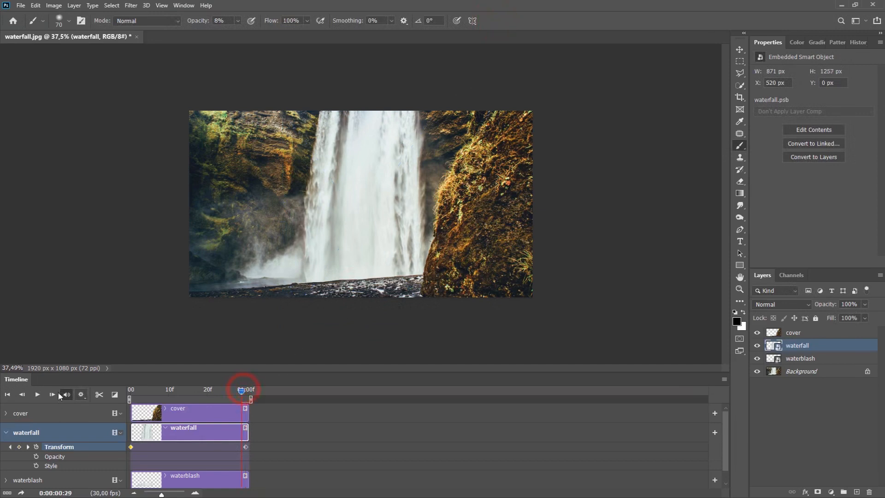
left_click(37, 394)
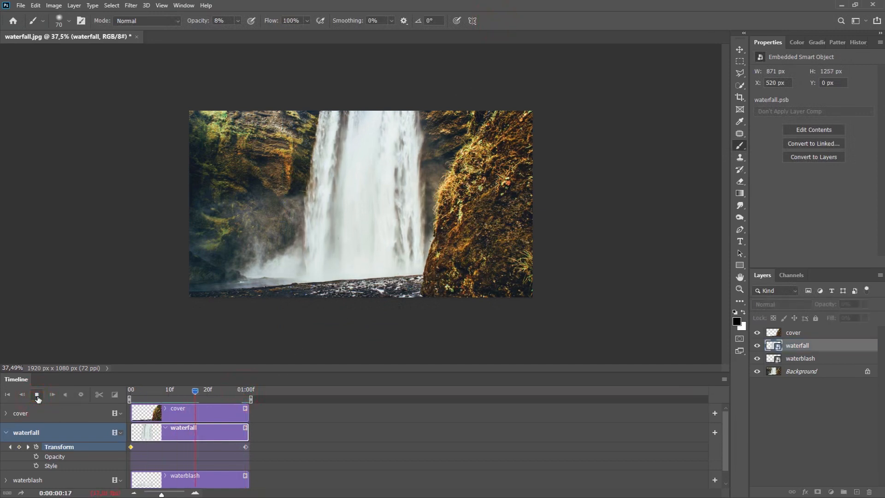
left_click(37, 395)
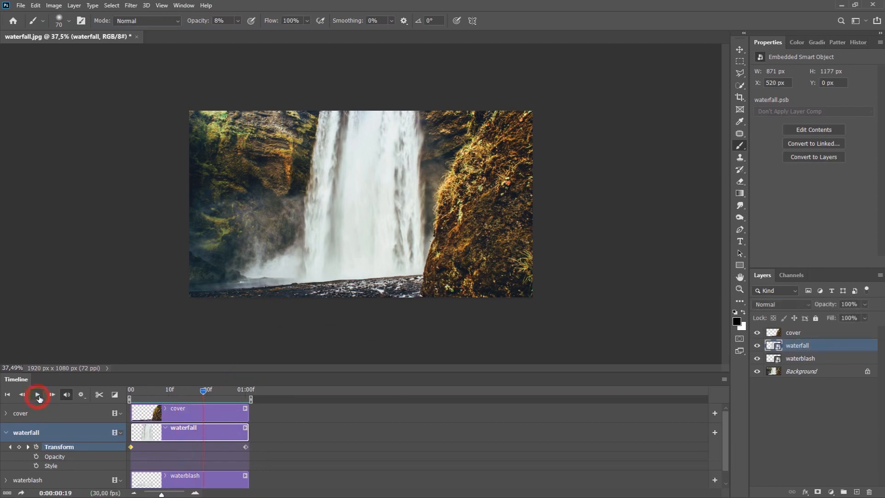
Step: Apply the 1 s Fade transition to both the start and end of the waterfall clip and preview the animation
left_click(115, 395)
left_click_drag(144, 315, 139, 431)
left_click_drag(163, 317, 234, 431)
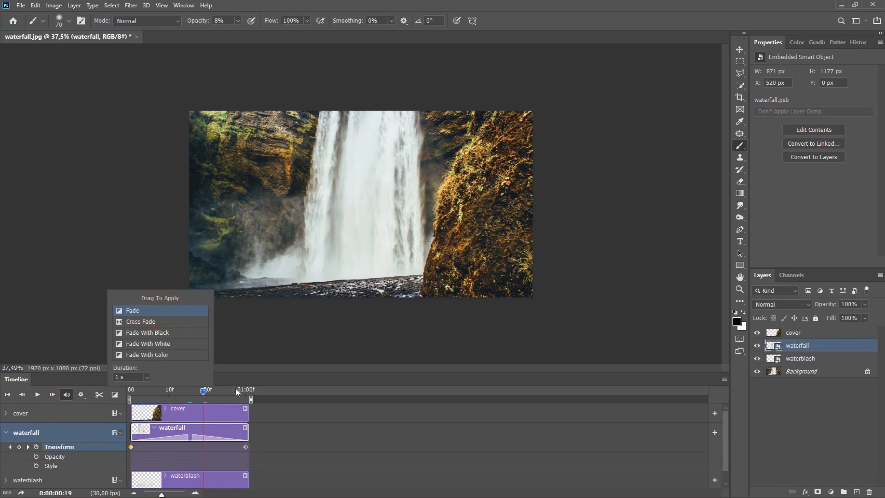
left_click(239, 374)
left_click(38, 394)
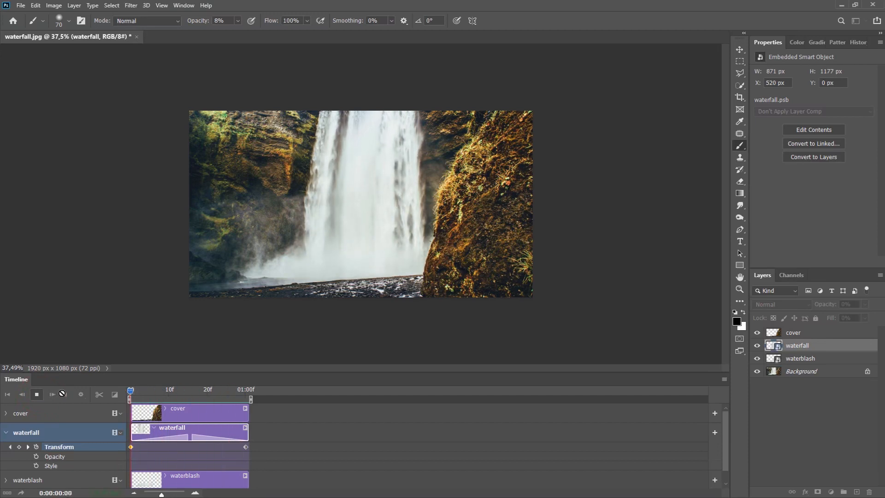
key("space")
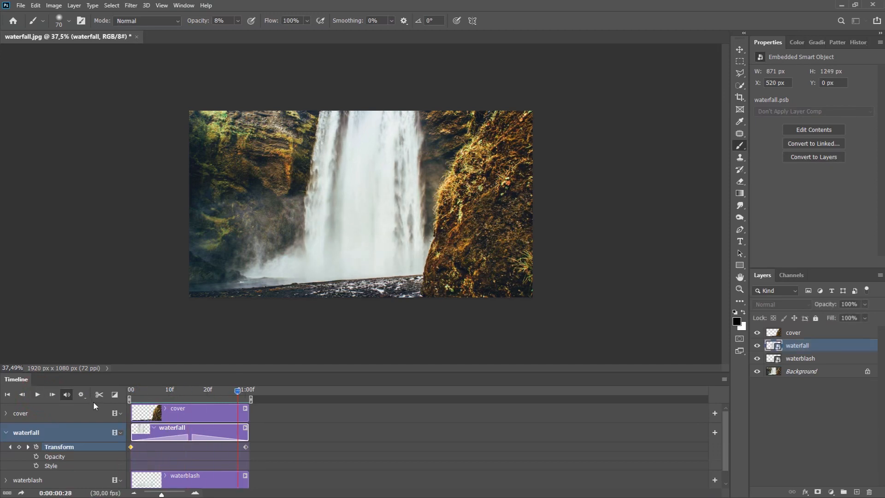
Step: Add a Transform keyframe to the waterblash clip at the start of the timeline
left_click(7, 432)
left_click(6, 451)
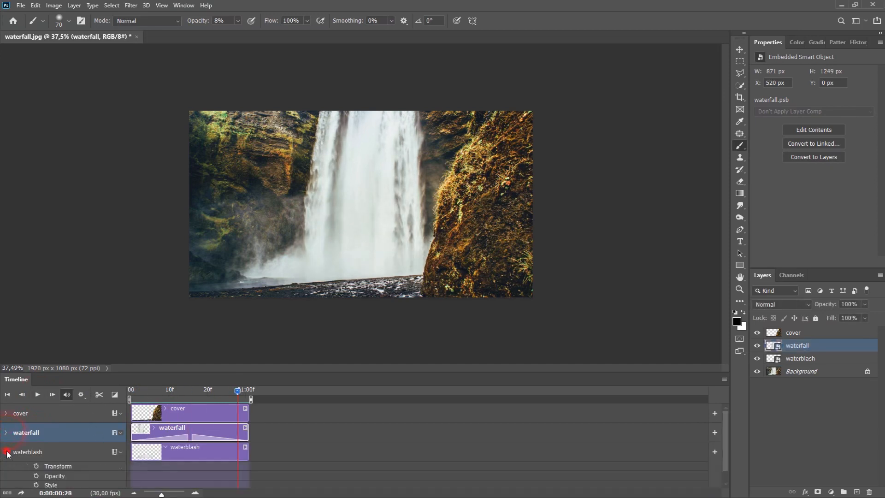
left_click_drag(237, 392, 133, 396)
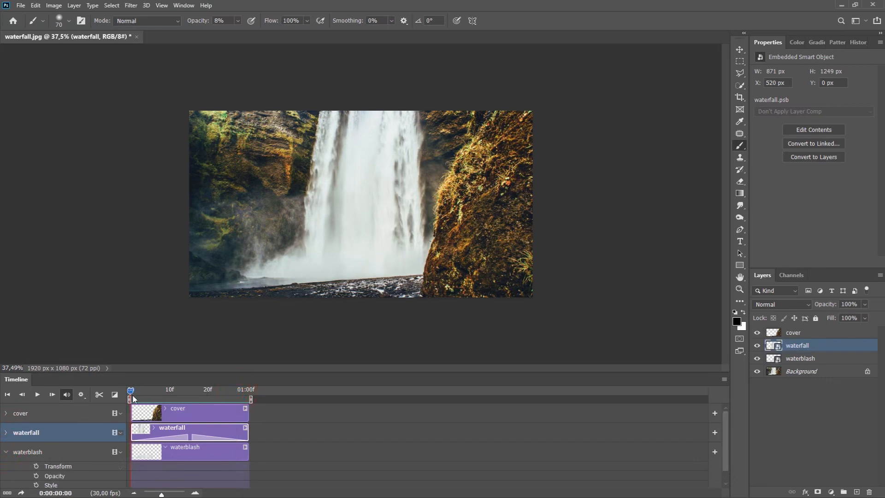
left_click(36, 466)
Step: At 1:00, stretch the waterblash layer outward on all sides to 115.86% width and 145.36% height
left_click_drag(130, 389, 246, 399)
key("ctrl+t")
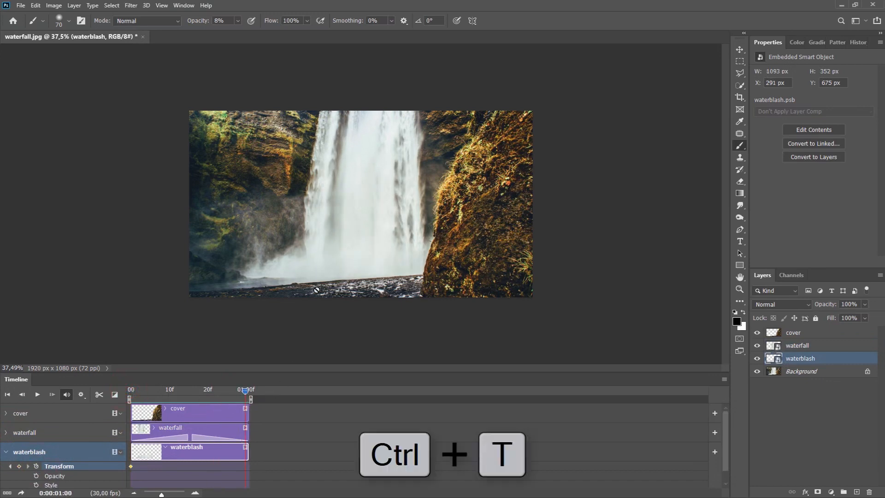
left_click_drag(340, 228, 339, 216)
left_click_drag(436, 253, 446, 253)
left_click_drag(240, 252, 229, 252)
left_click_drag(337, 218, 340, 216)
left_click_drag(339, 286, 340, 296)
left_click_drag(295, 212, 295, 208)
left_click_drag(229, 253, 225, 253)
left_click_drag(447, 253, 452, 253)
left_click(492, 21)
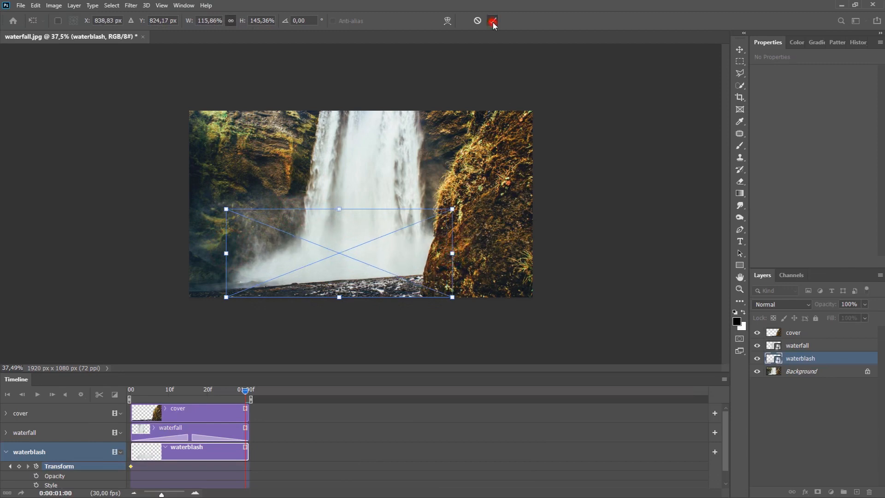
Step: Apply the 1 s Fade transition to both the start and end of the waterblash clip and preview the animation
left_click(115, 394)
left_click_drag(131, 311, 152, 454)
left_click_drag(174, 310, 209, 453)
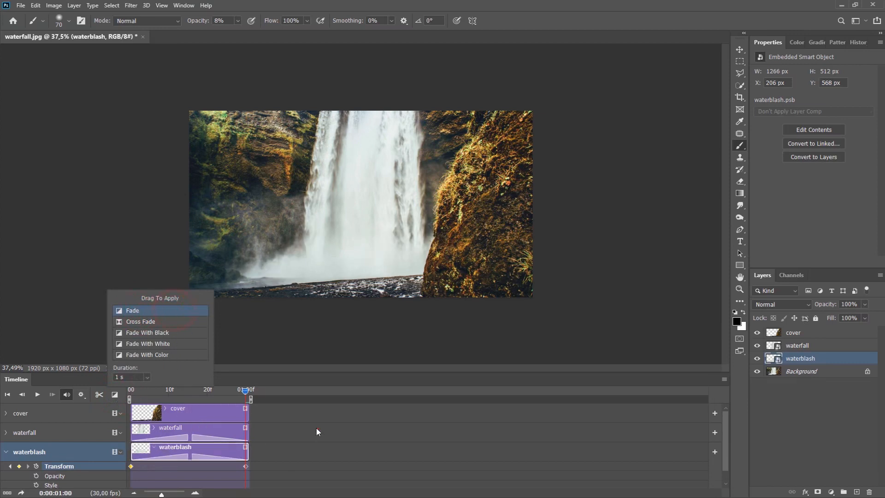
left_click(316, 431)
left_click(37, 394)
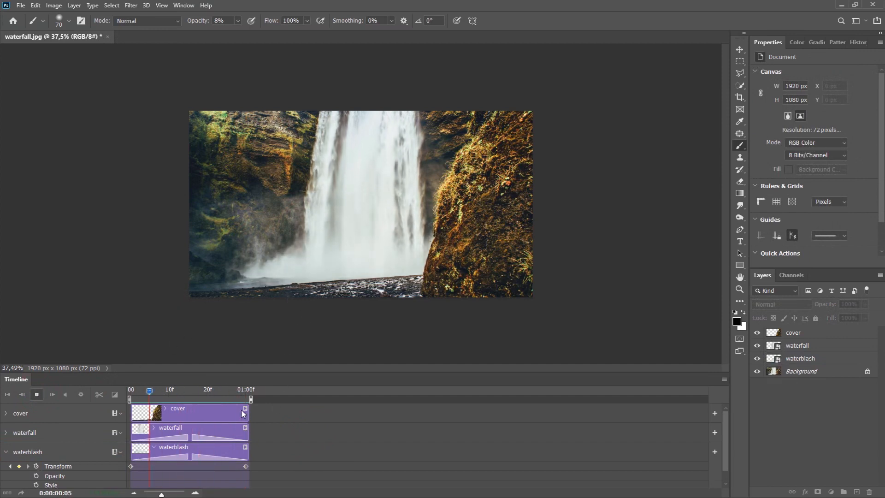
left_click_drag(206, 391, 176, 392)
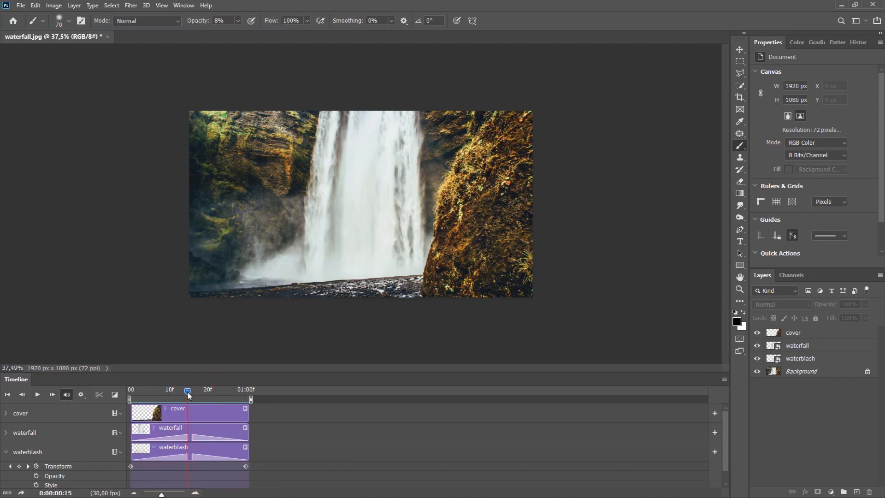
left_click_drag(187, 392, 186, 394)
Step: Group the waterfall and waterblash layers and expand the group in the timeline
left_click(804, 345)
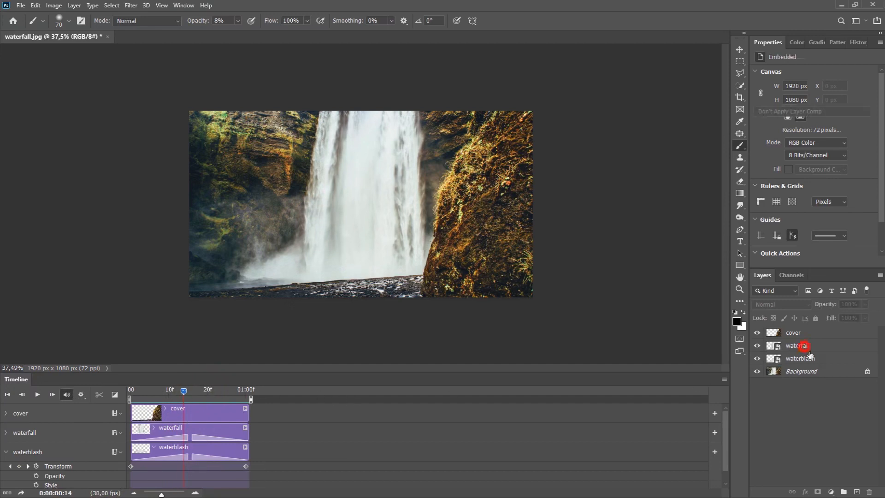
left_click(812, 361, "shift")
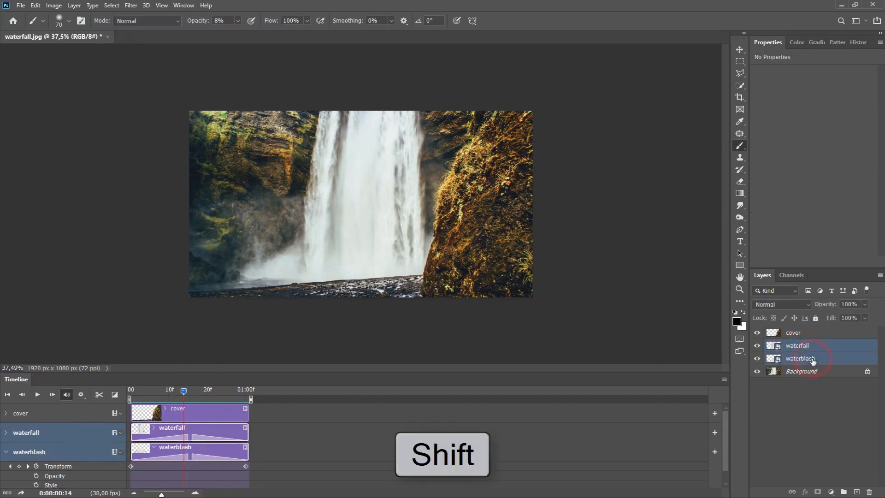
key("ctrl+g")
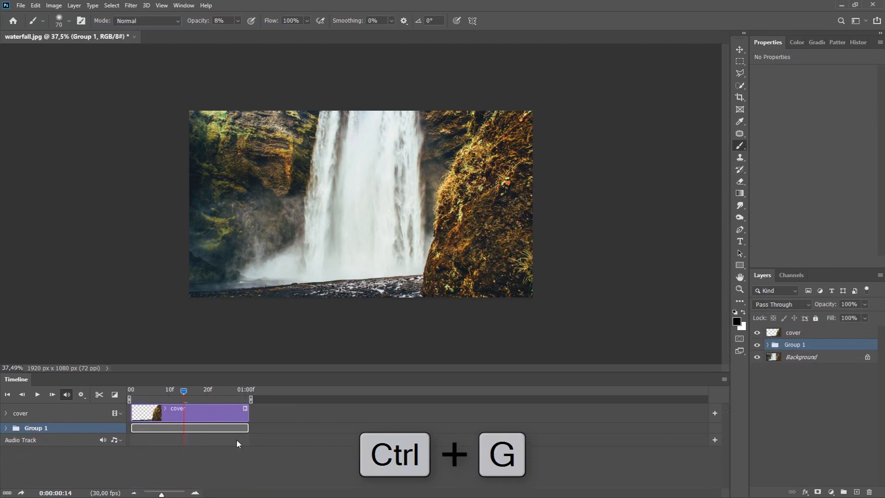
left_click(6, 429)
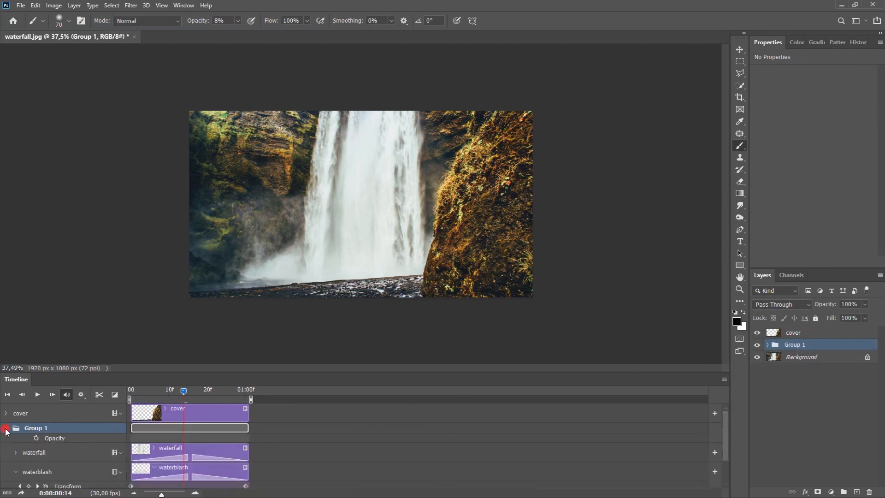
Step: Duplicate Group 1 and shift the duplicate along the timeline to start at frame 16, midway through the original
left_click(184, 392)
mouse_move(190, 391)
left_mouse_down()
mouse_move(140, 390)
mouse_move(126, 400)
mouse_move(206, 397)
mouse_move(193, 403)
left_mouse_up()
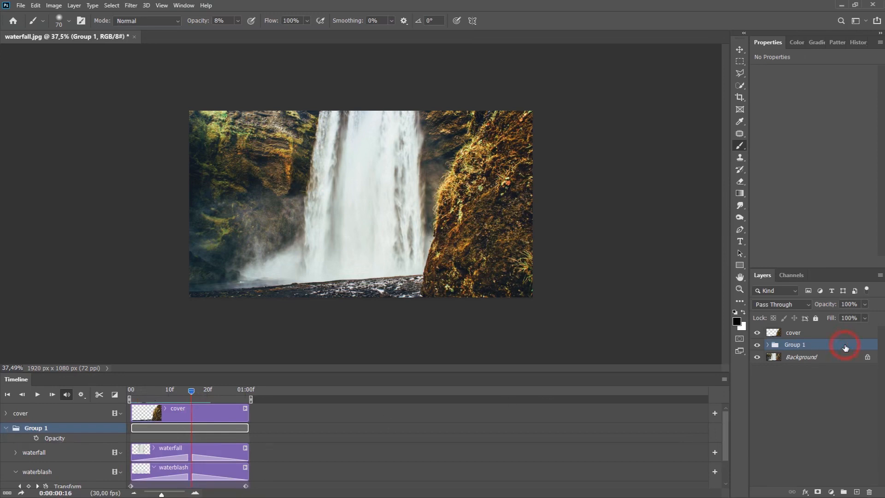
key("ctrl+j")
left_click_drag(162, 428, 222, 428)
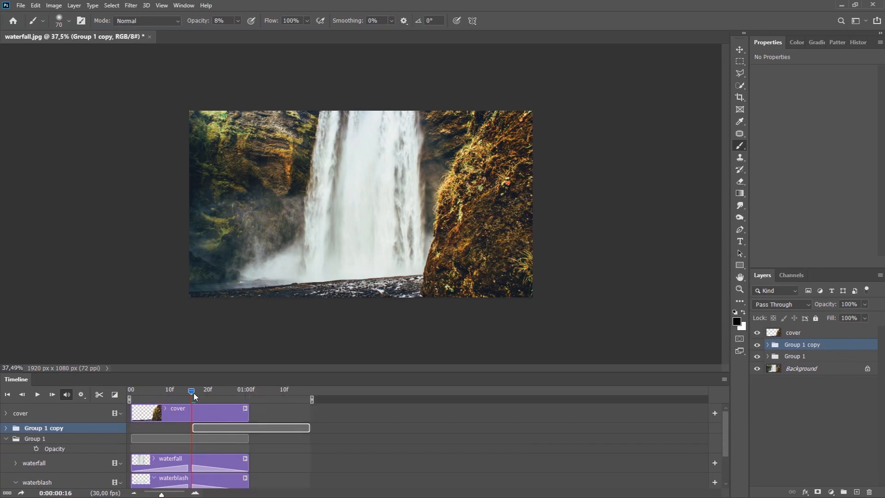
Step: Duplicate Group 1 copy and shift the duplicate to start where the original Group 1 ends, just after 1:00
left_click(6, 439)
left_click(6, 428)
left_click(263, 427)
key("ctrl+j")
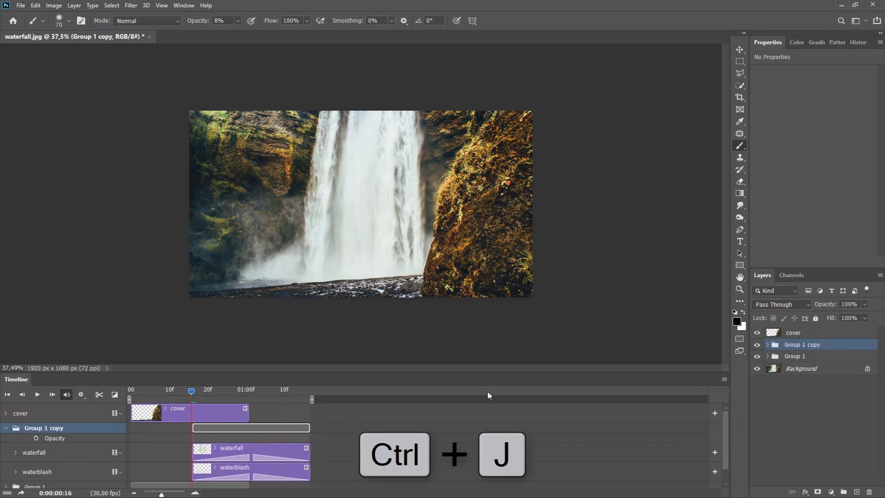
left_click_drag(231, 428, 287, 428)
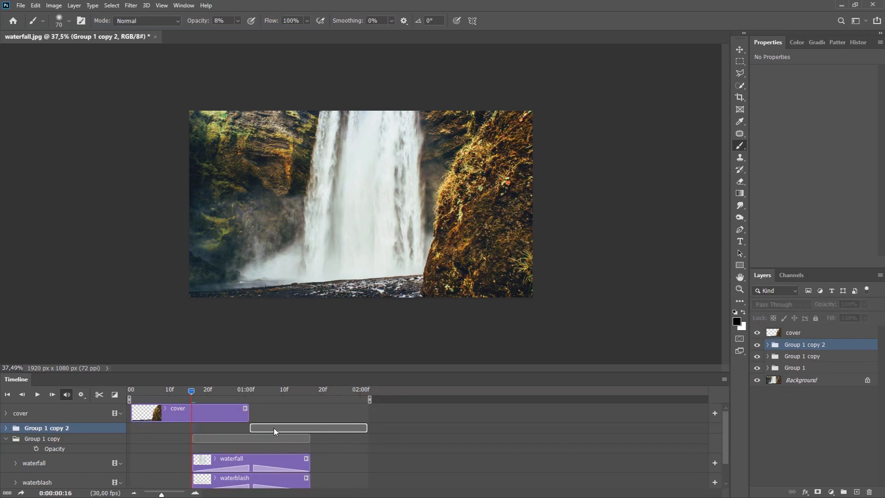
Step: Duplicate Group 1 copy 2, start the duplicate where Group 1 copy ends, and extend the cover clip to the end of Group 1 copy 2
key("ctrl+j")
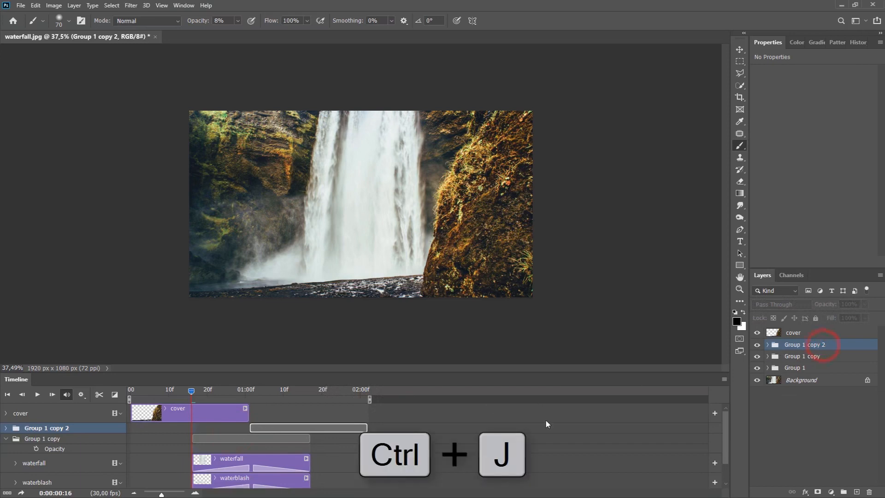
left_click(5, 450)
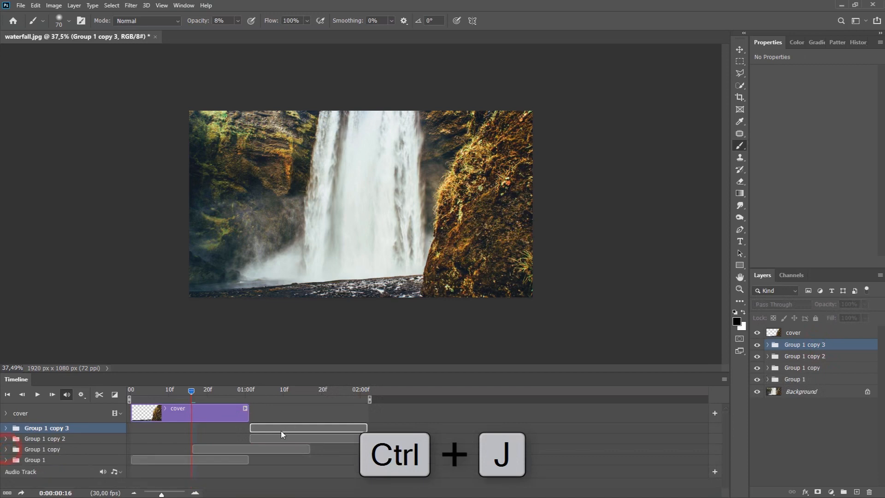
left_click_drag(283, 429, 350, 429)
left_click_drag(250, 414, 365, 416)
Step: Duplicate Group 1 copy 3, shift the duplicate back past the timeline start so it ends at frame 16, and preview the loop
left_click(386, 430)
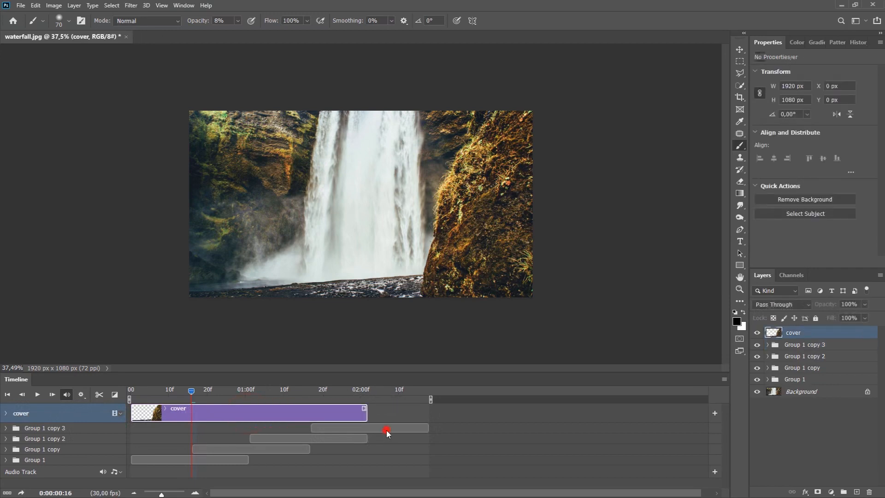
key("ctrl+j")
left_click_drag(412, 428, 175, 428)
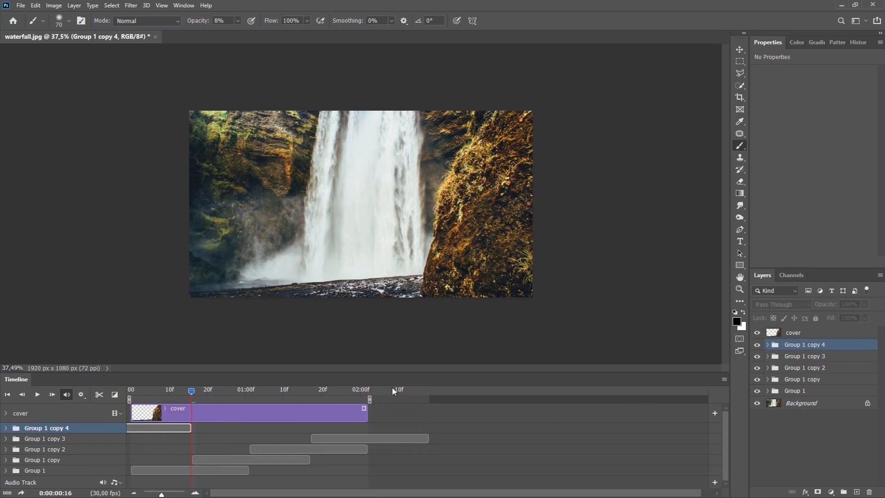
left_click(37, 395)
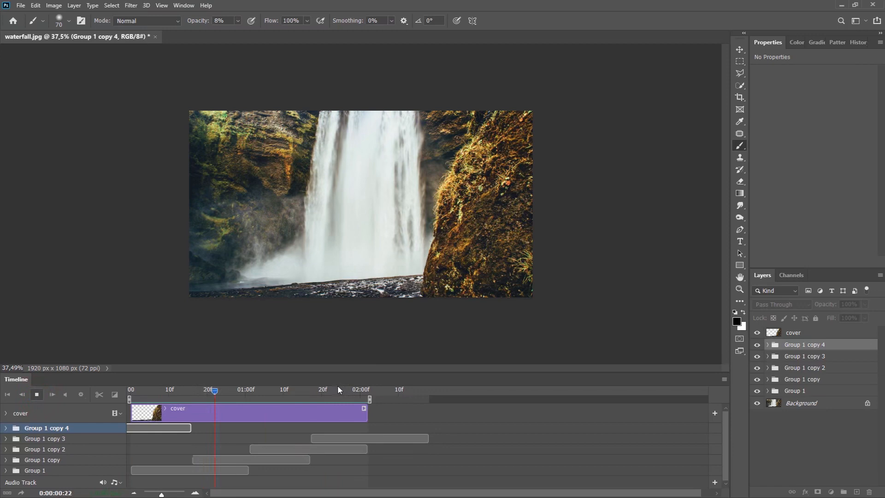
key("space")
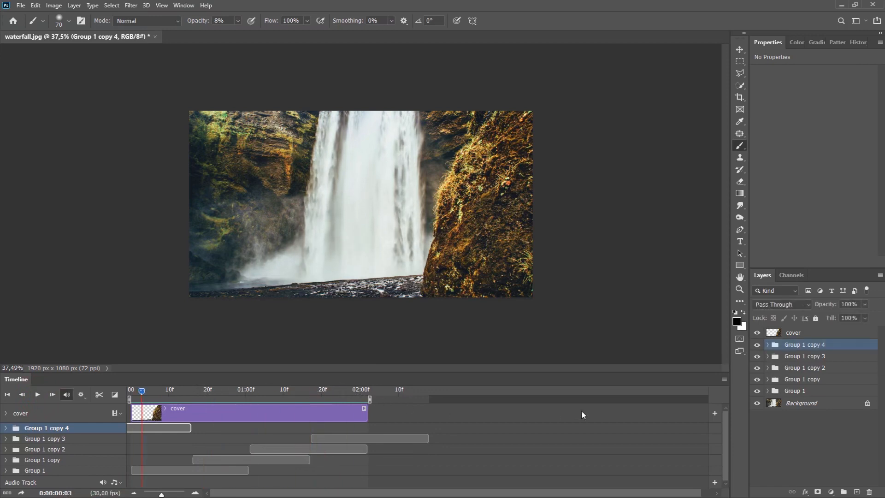
Step: Render the work area as waterfall.mp4 in H.264 format with the HD 720p 24 preset at the preset size of 1280 x 720
left_click(724, 380)
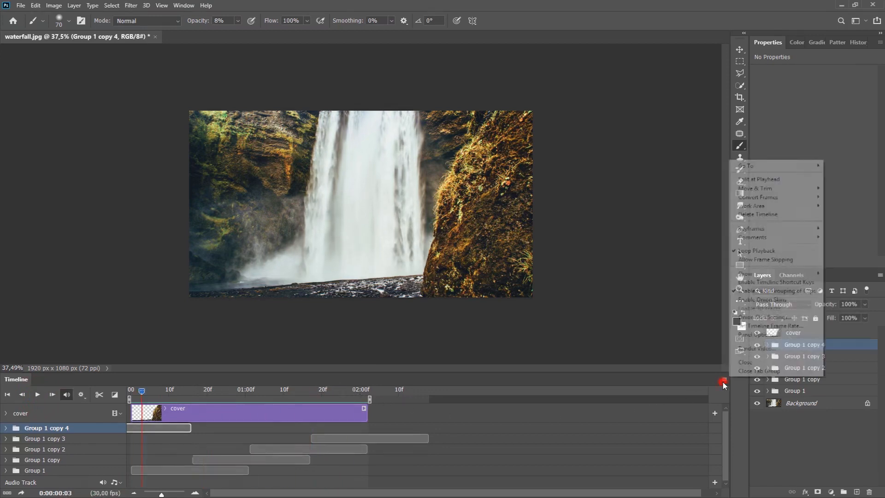
left_click(741, 351)
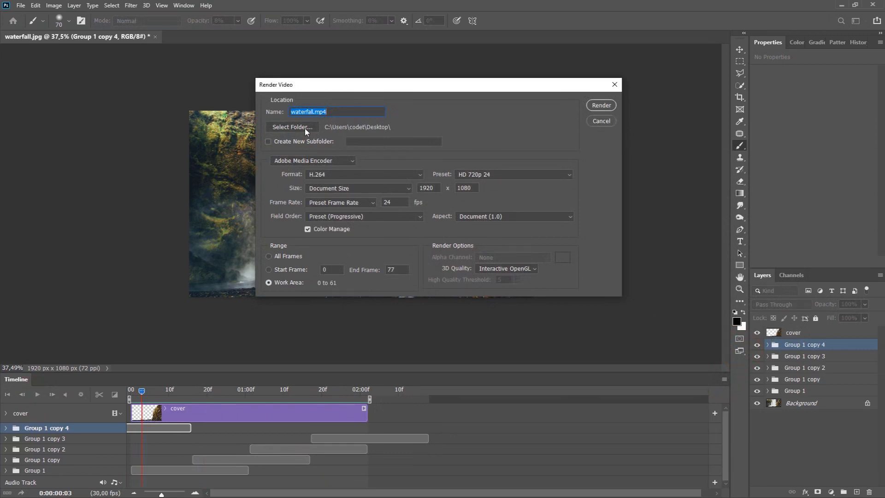
left_click(337, 173)
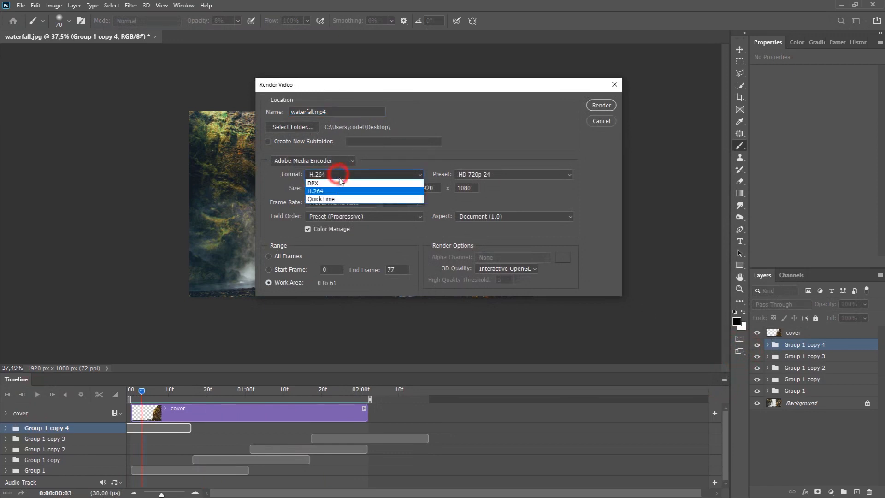
left_click(333, 190)
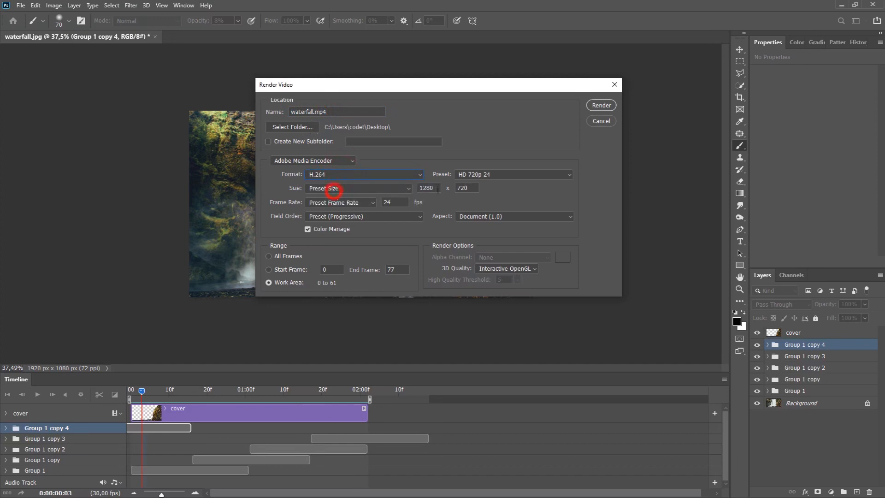
left_click(504, 173)
left_click(478, 278)
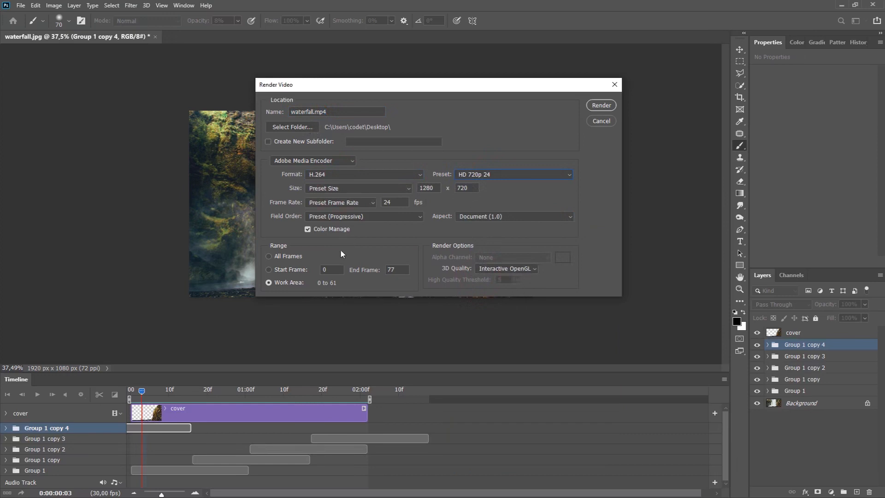
left_click(598, 106)
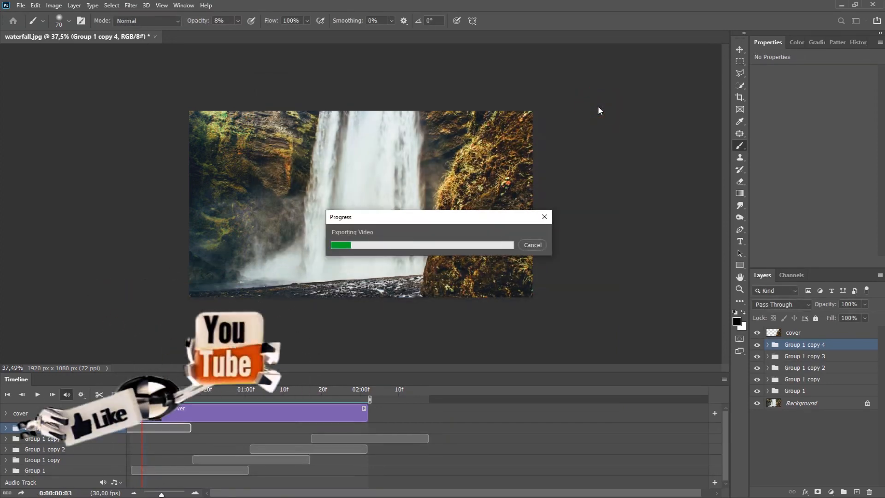